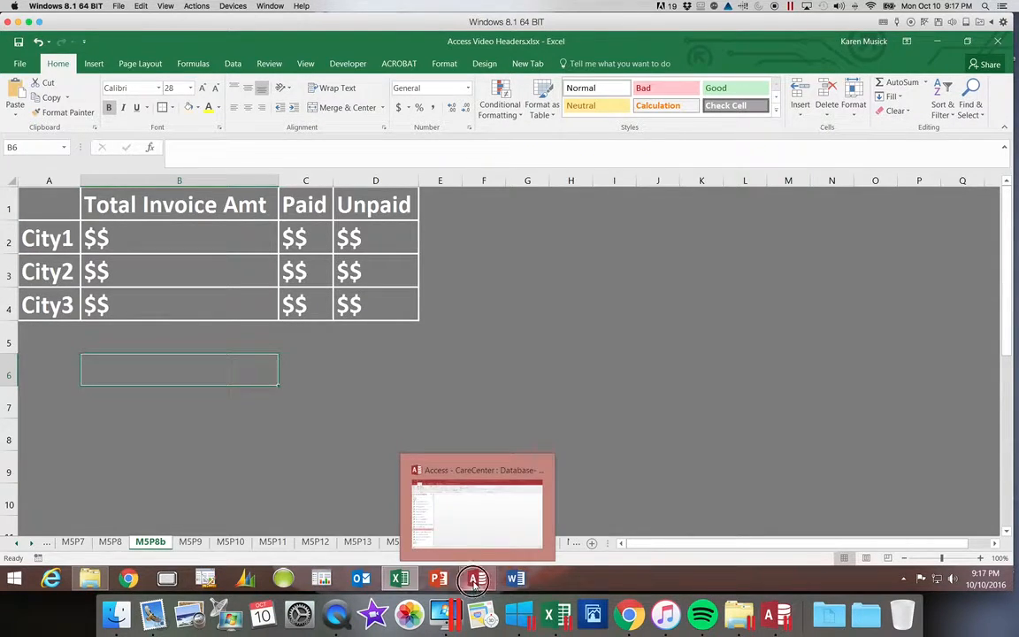
Switch to the CareCenter database in Access and start a new query with the Crosstab Query Wizard
left_click(476, 580)
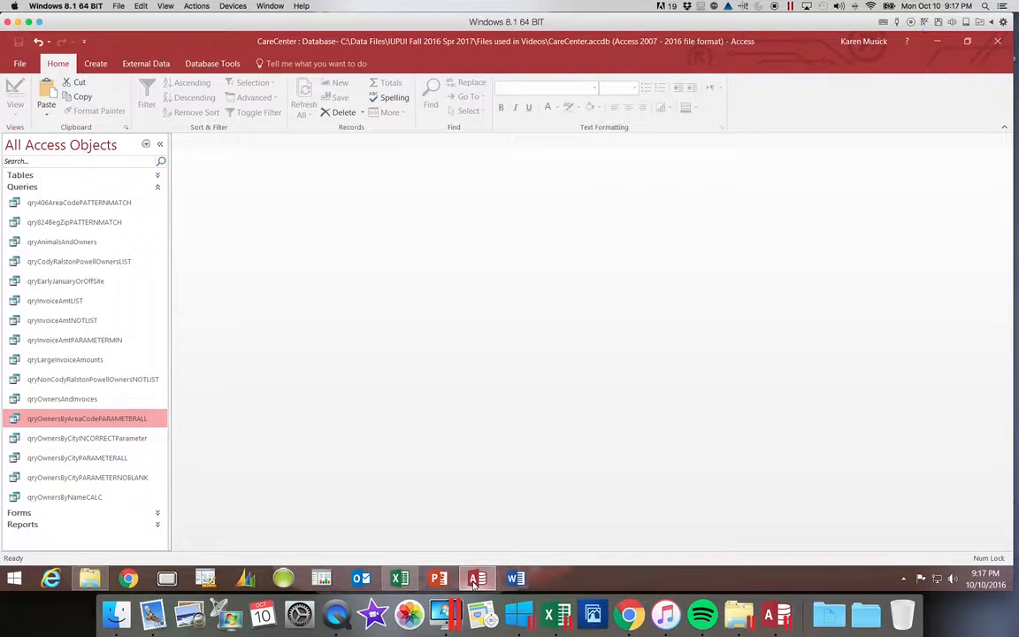
mouse_move(389, 582)
left_click(85, 62)
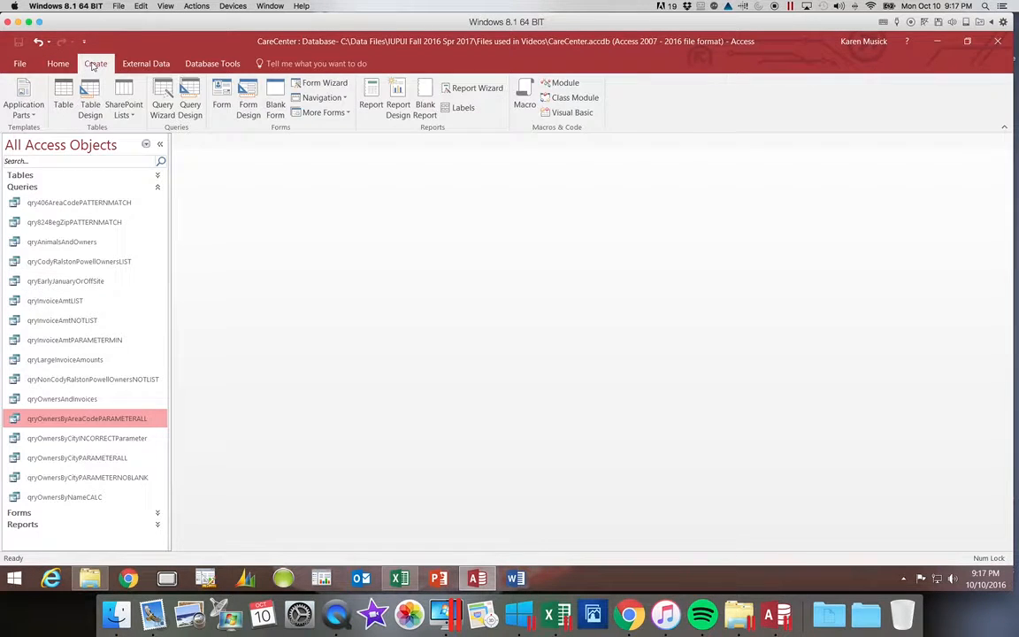
left_click(163, 108)
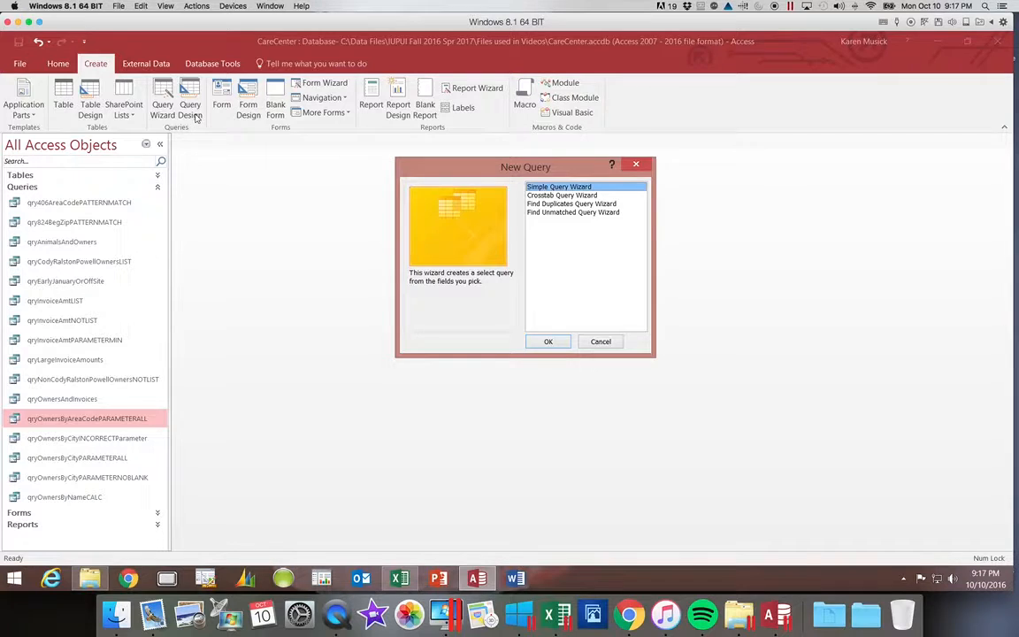
left_click(549, 196)
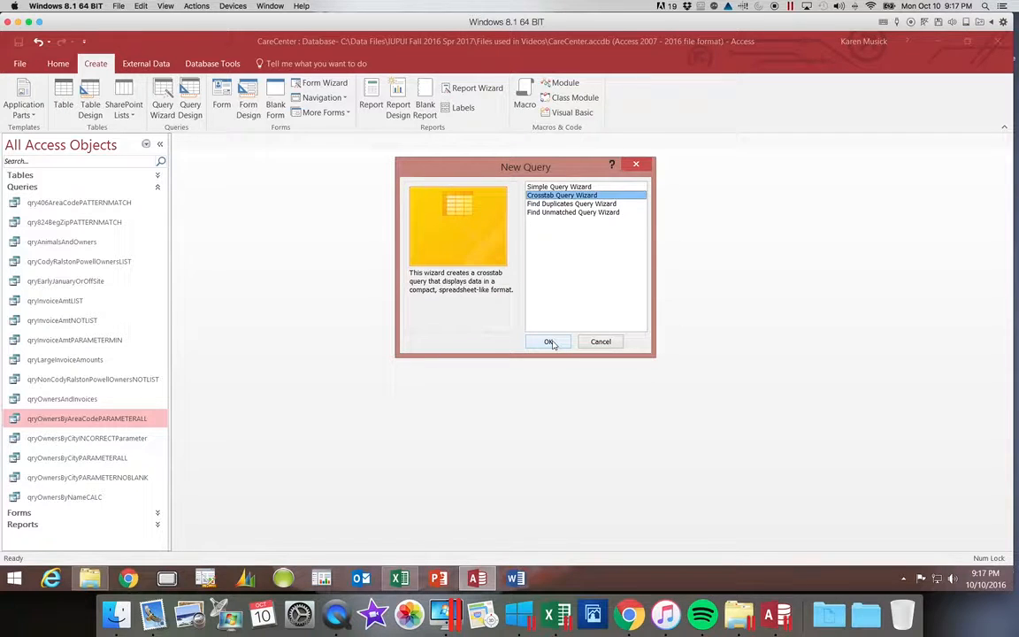
left_click(549, 343)
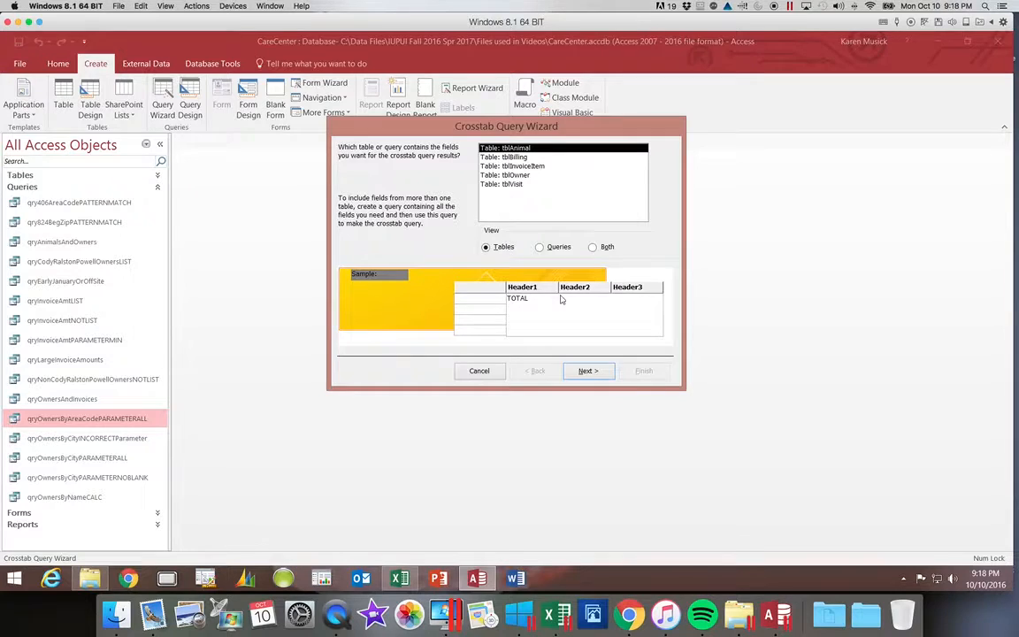
Choose the query qryOwnersAndInvoices as the source of the crosstab's fields
left_click(548, 250)
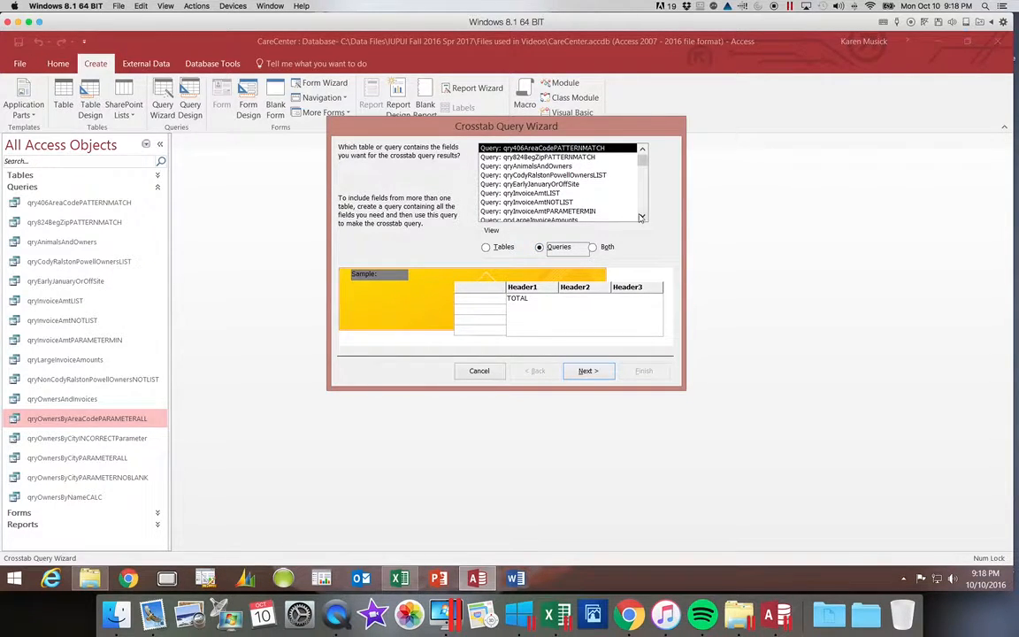
scroll(578, 196, "down", 1)
left_click(643, 215)
left_click(643, 215)
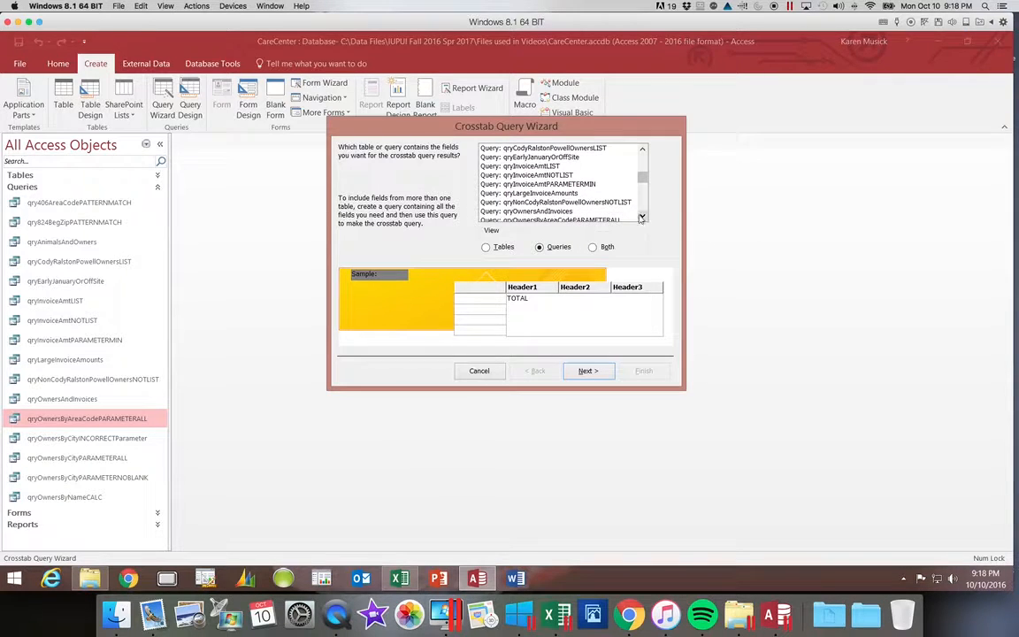
left_click(518, 211)
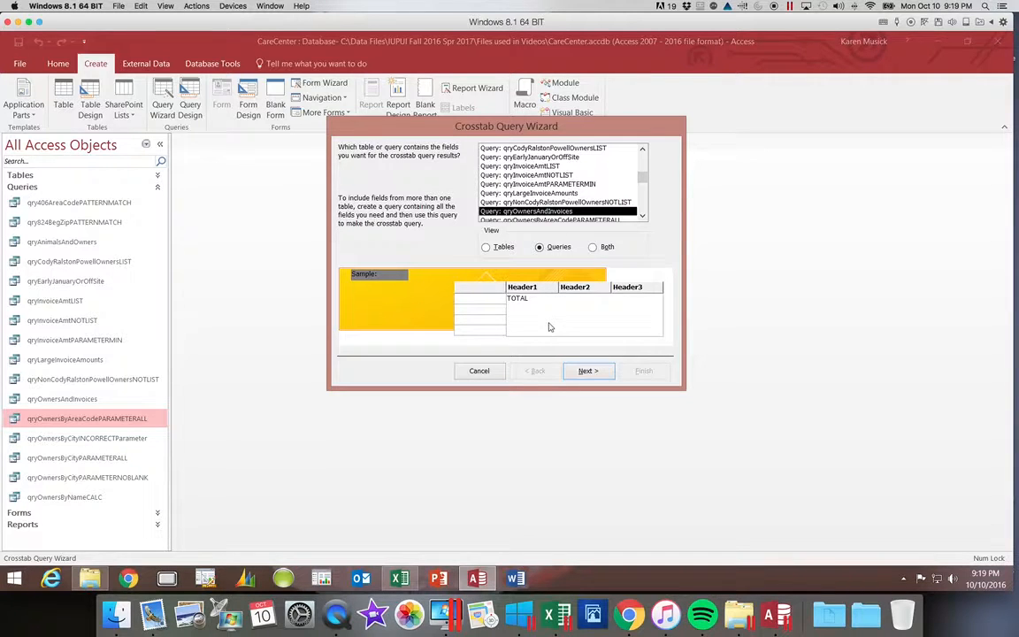
left_click(588, 373)
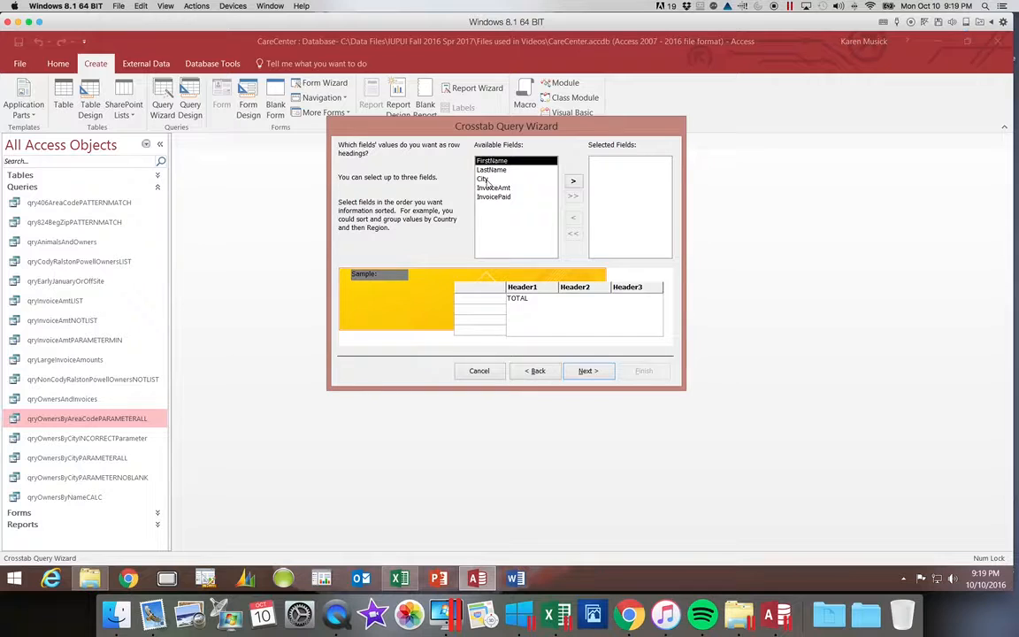
Use City as the crosstab's row heading and InvoicePaid as its column heading
left_click(485, 180)
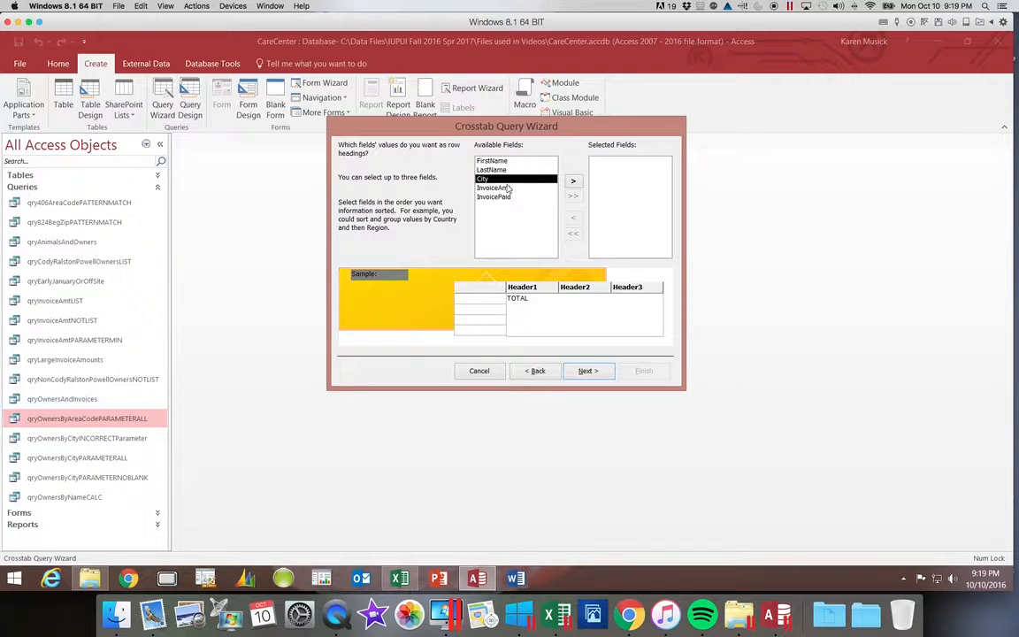
left_click(572, 180)
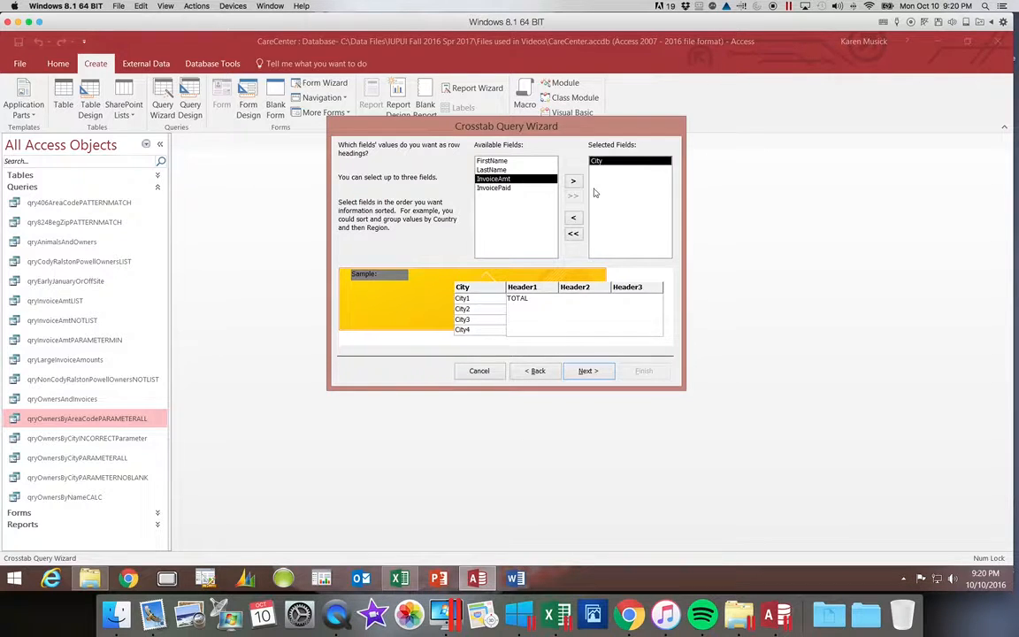
left_click(595, 372)
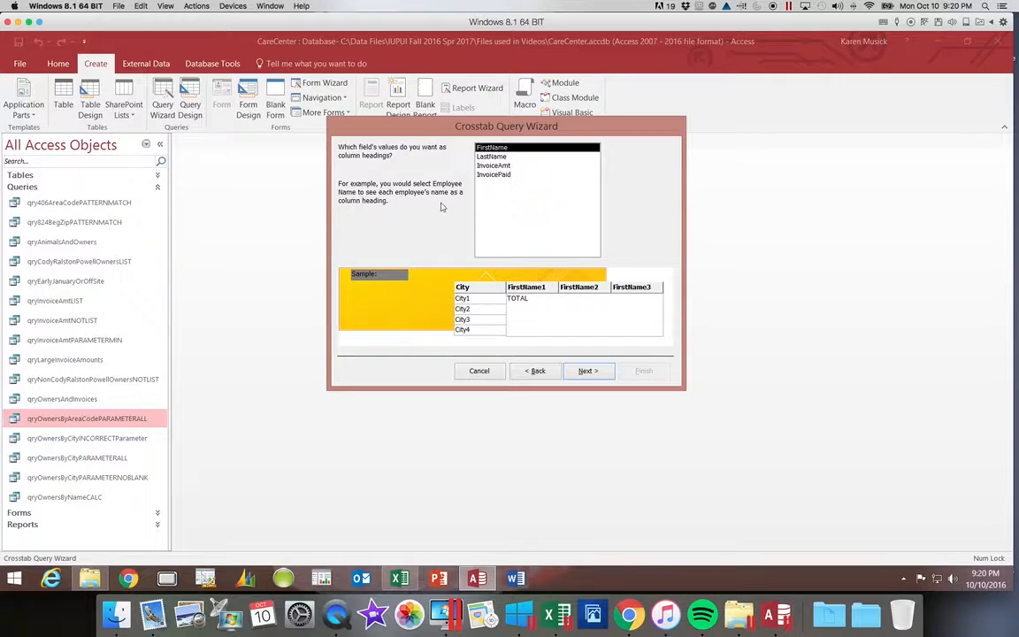
left_click(487, 175)
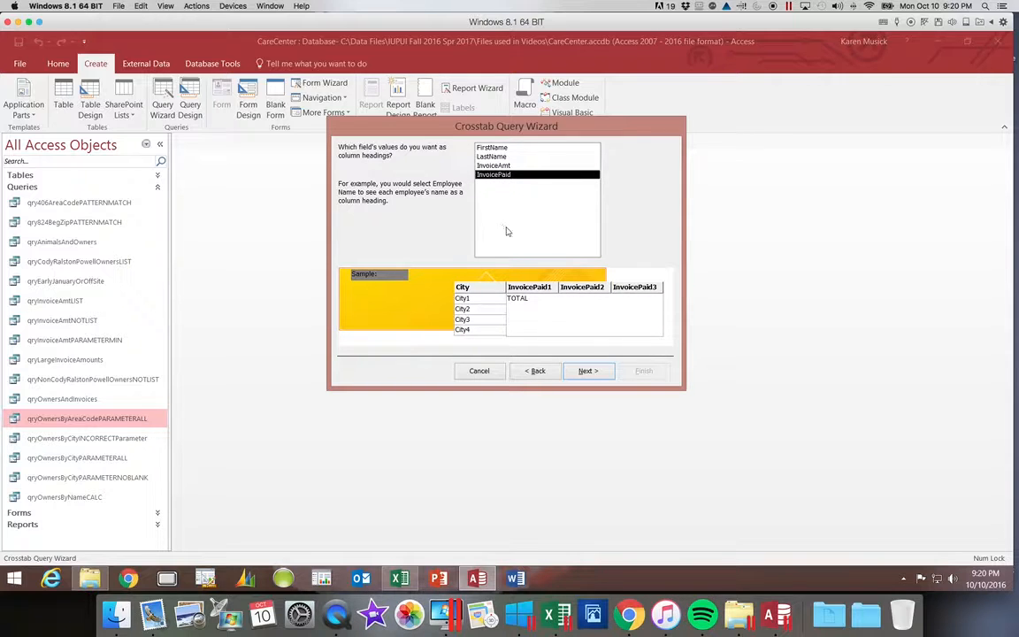
left_click(590, 374)
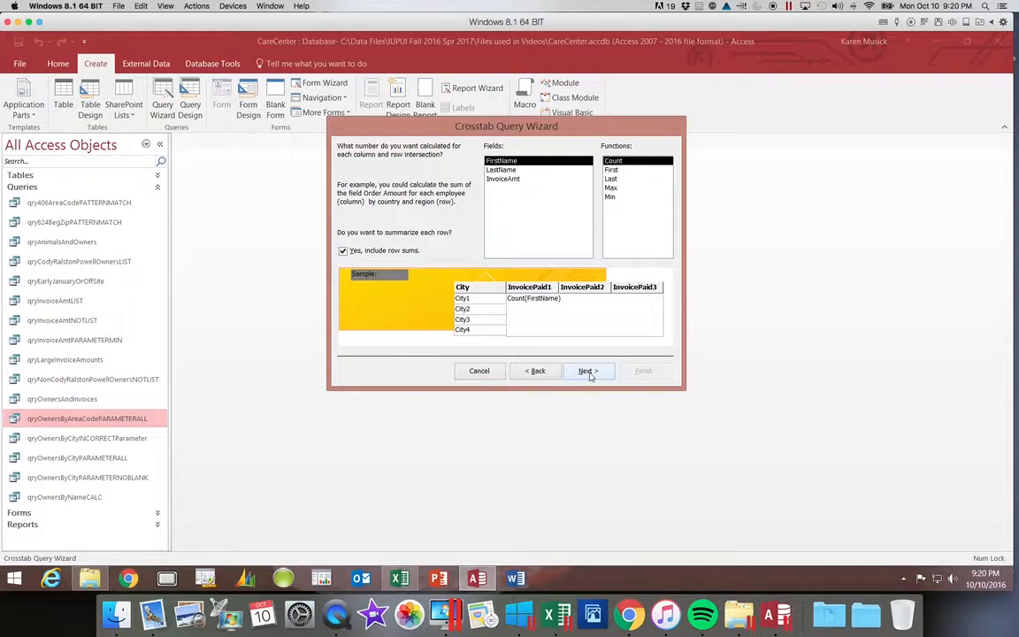
Calculate the Sum of InvoiceAmt at each row and column intersection, keeping row sums included
left_click(506, 179)
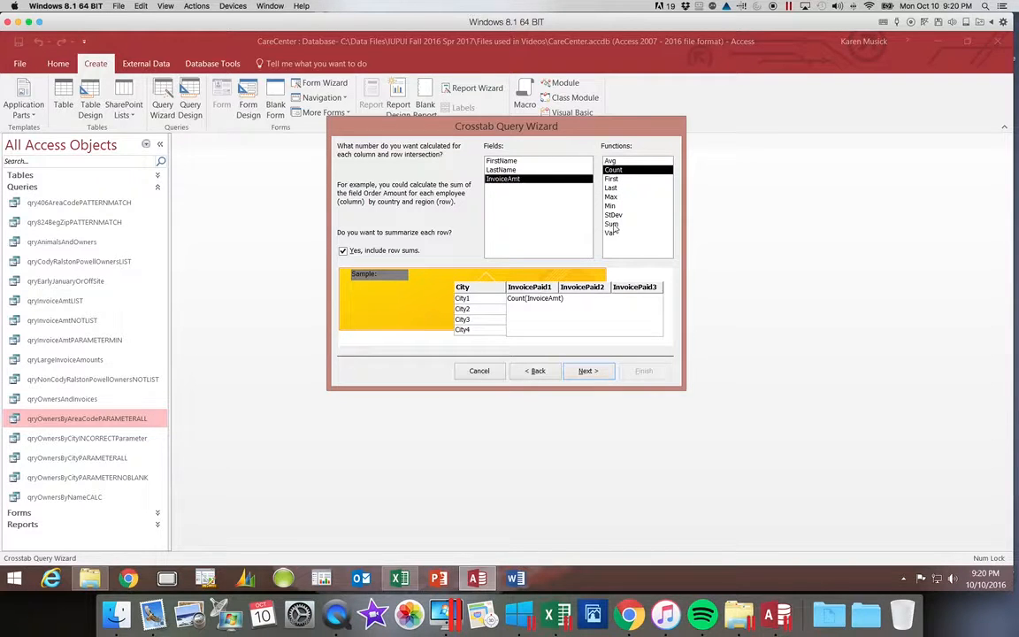
left_click(613, 224)
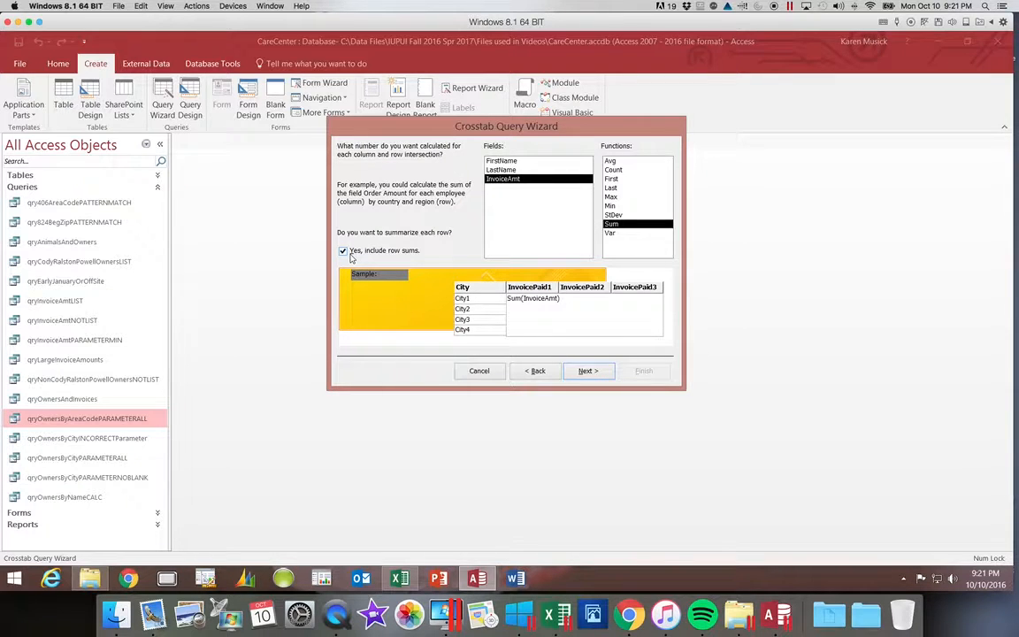
left_click(586, 371)
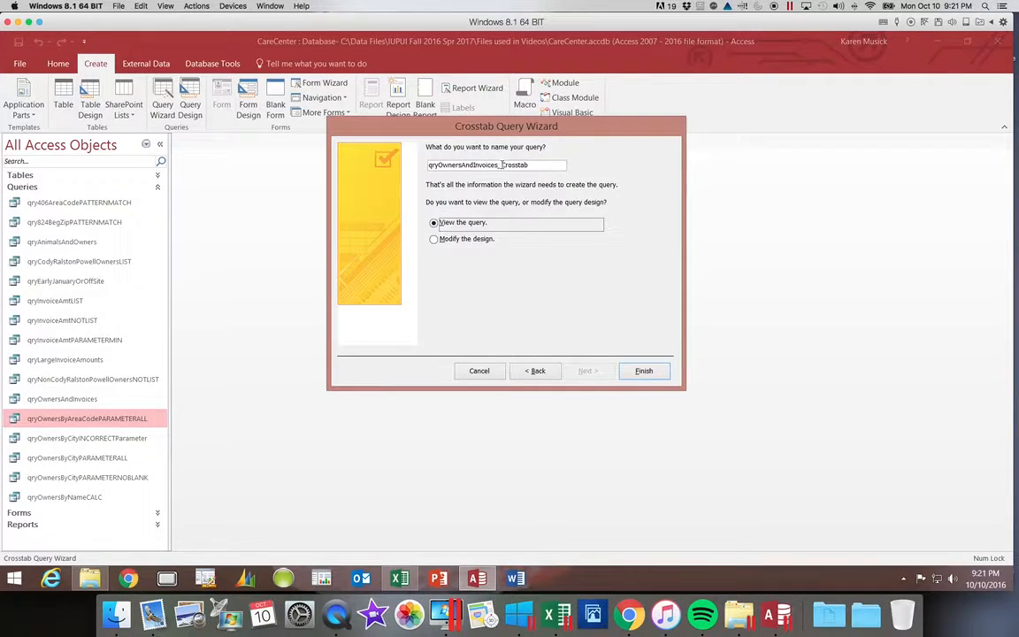
Name the crosstab query qryOwnersAndInvoicesCrosstab and finish the wizard, viewing the query
left_click(509, 166)
key("BackSpace")
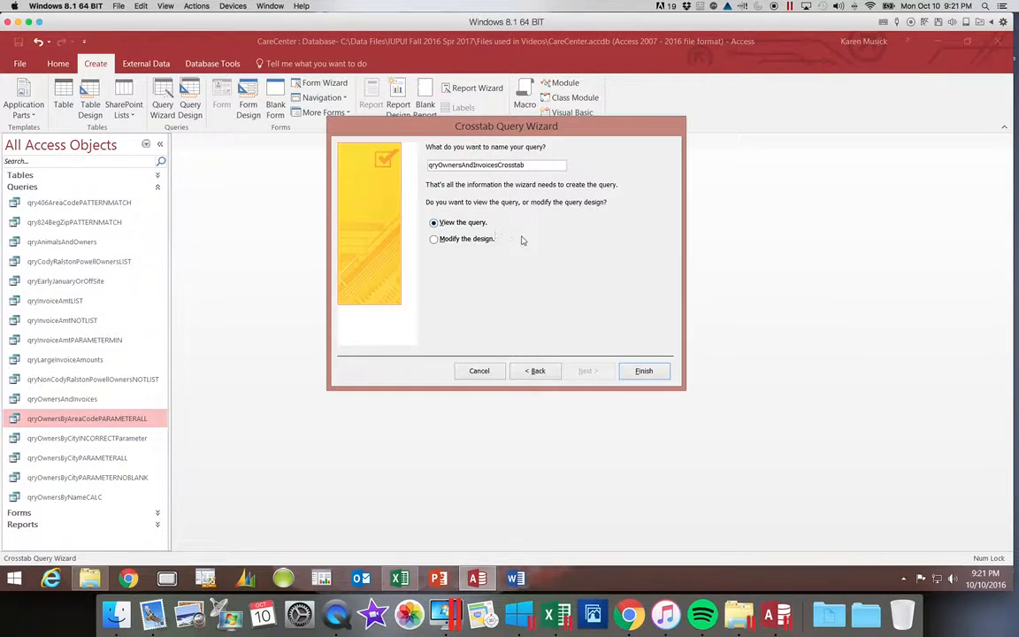
left_click(645, 372)
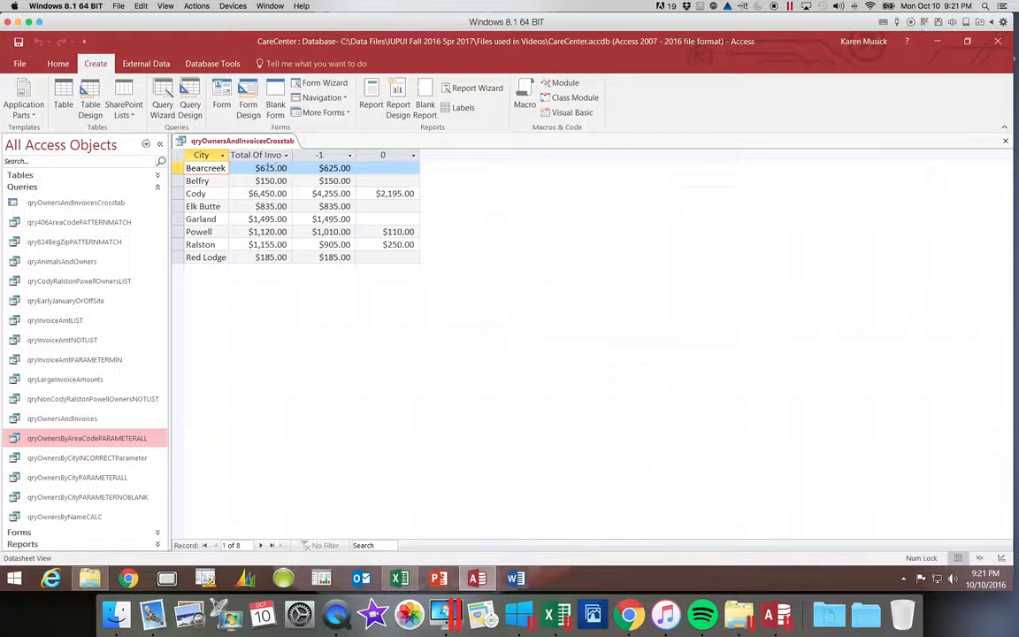
Fit the widths of the Total Of InvoiceAmt and City columns to their contents
double_click(292, 155)
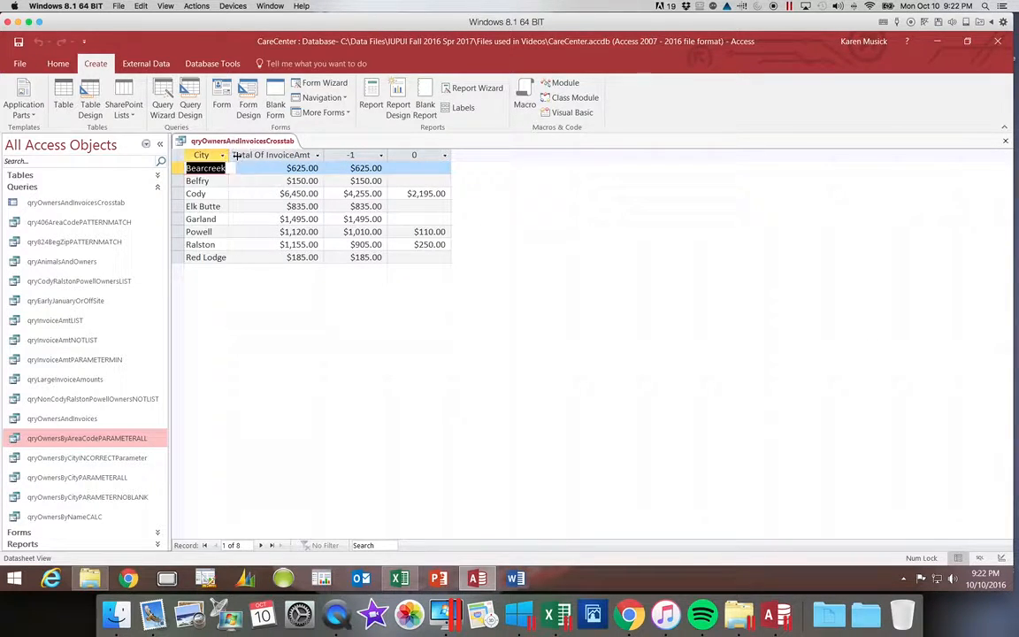
double_click(235, 155)
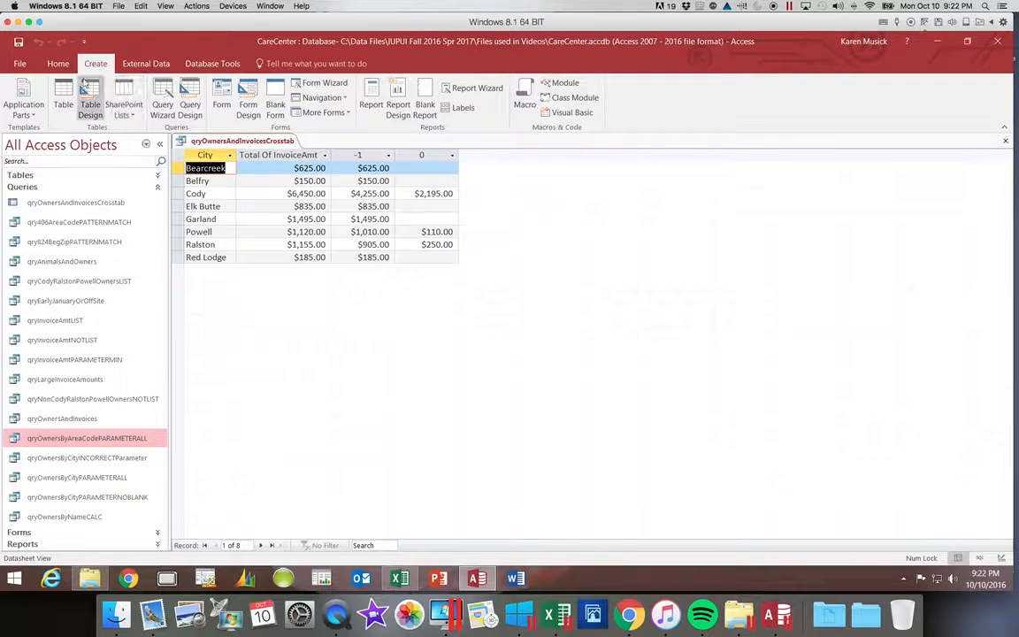
Open the crosstab query in Design View and widen the Total Of InvoiceAmt column in the design grid
left_click(58, 65)
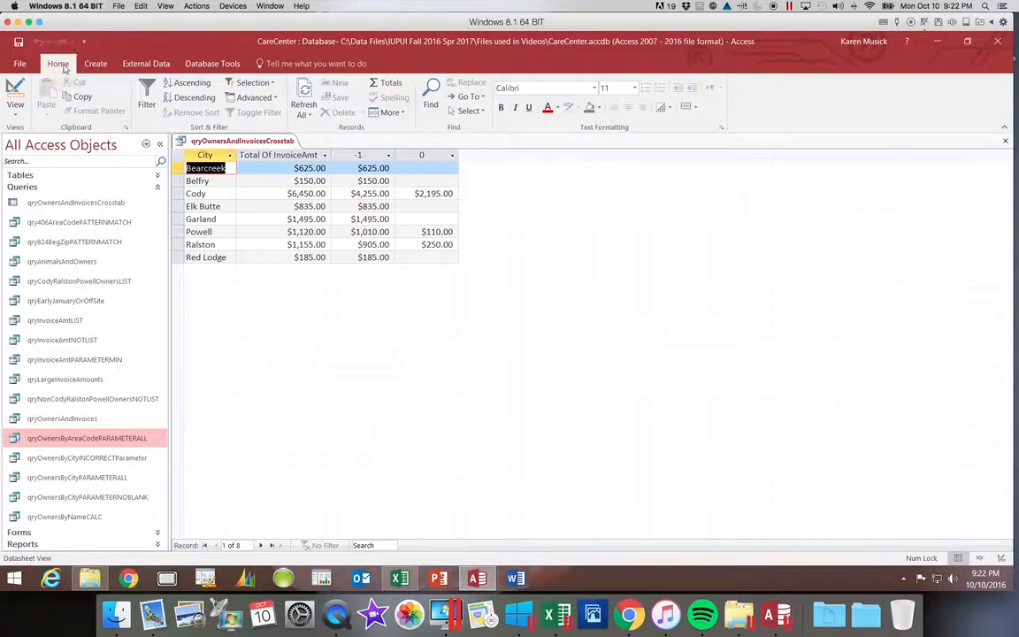
left_click(15, 115)
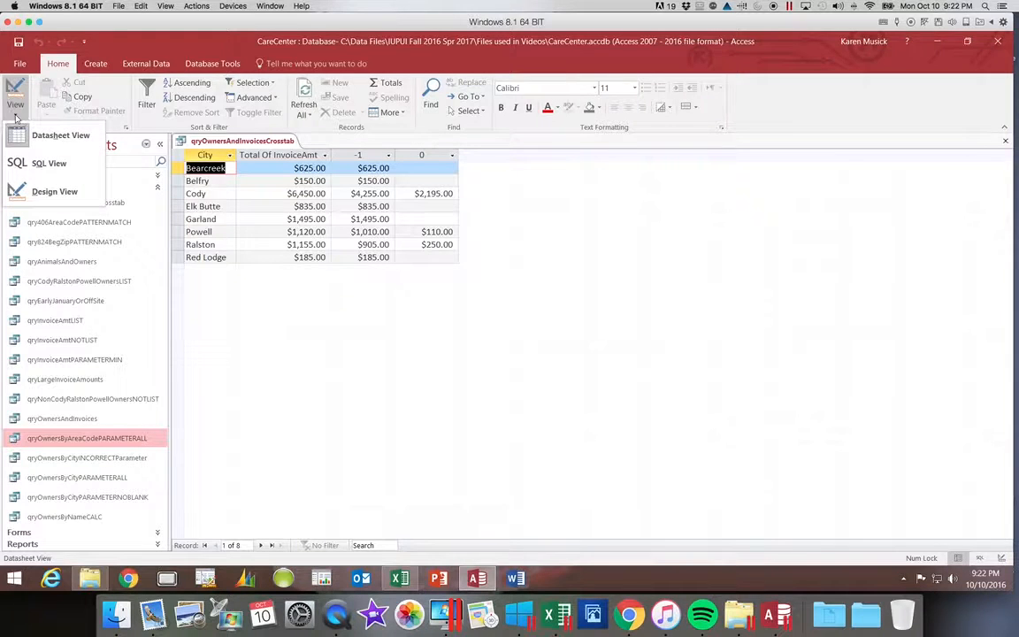
left_click(35, 191)
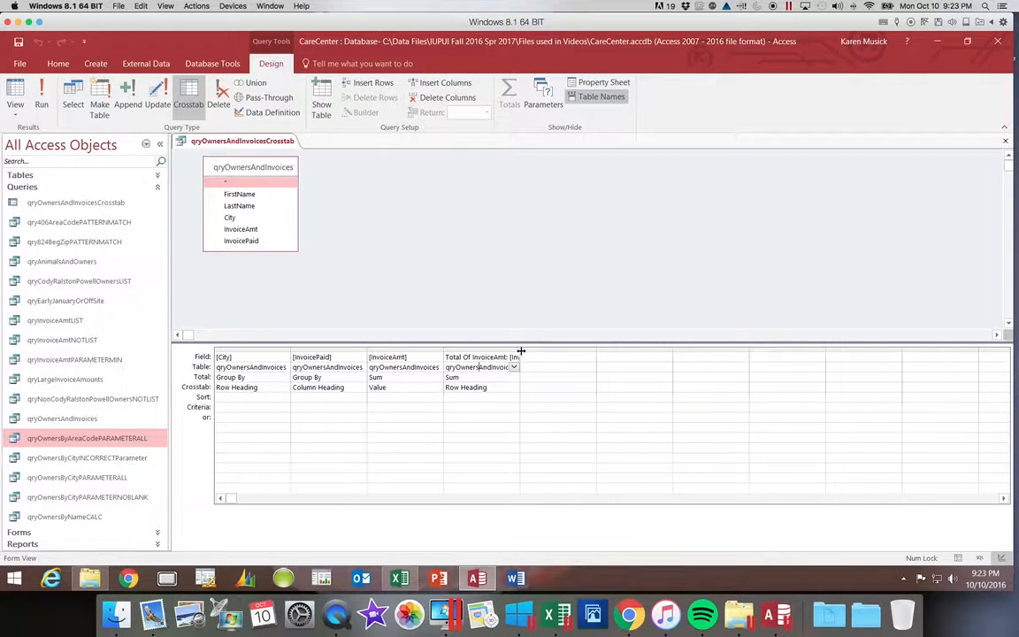
left_click_drag(521, 353, 609, 361)
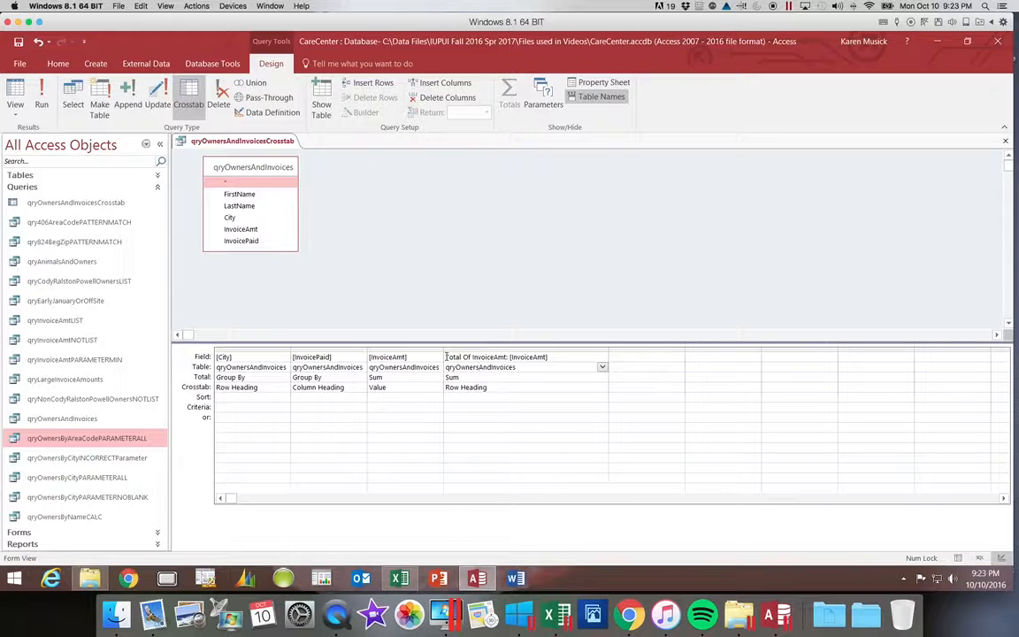
Change the total field's name to Total Invoice Amount, run the query and fit that column's width
left_click(446, 357)
left_click_drag(462, 357, 506, 358)
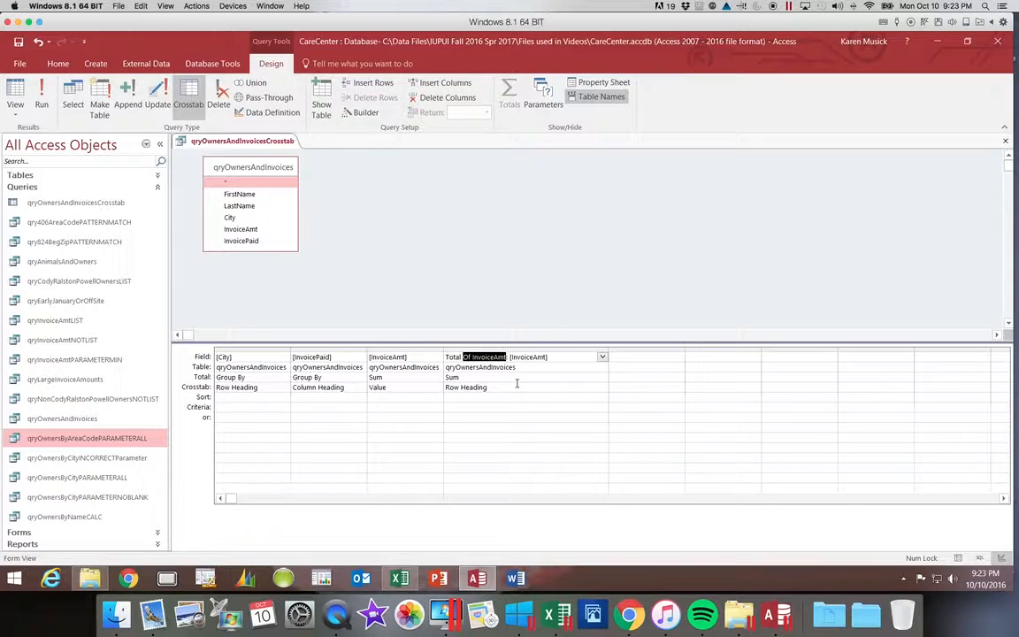
type("Invoice Amount")
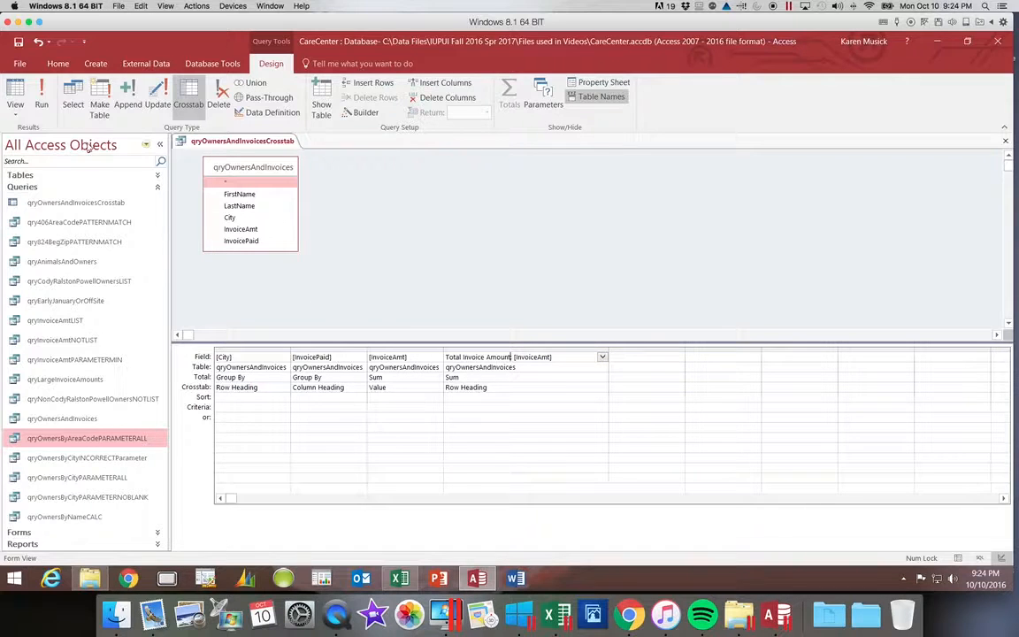
left_click(42, 100)
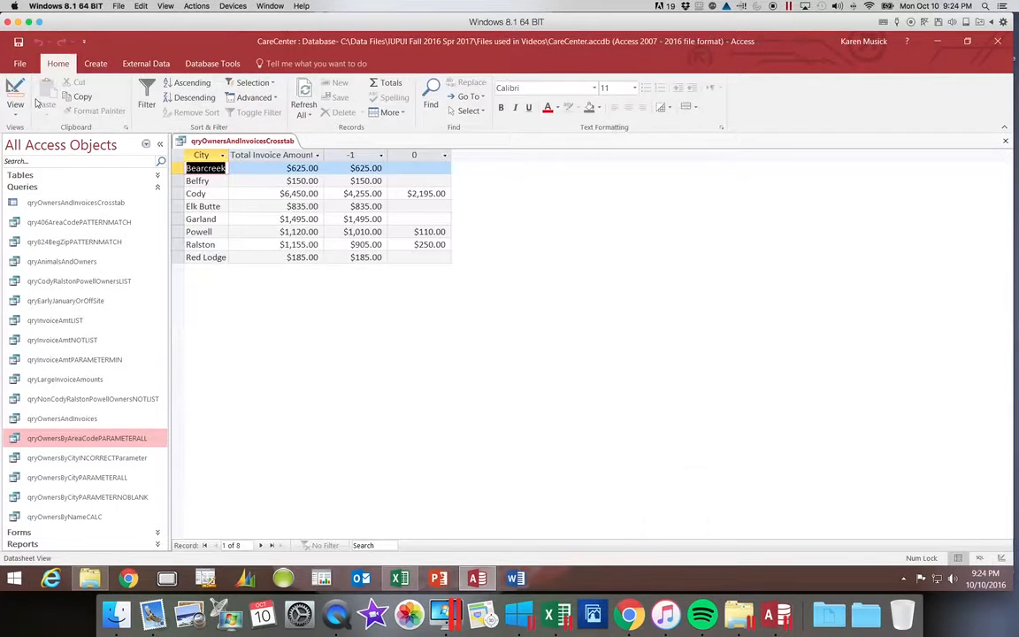
double_click(322, 155)
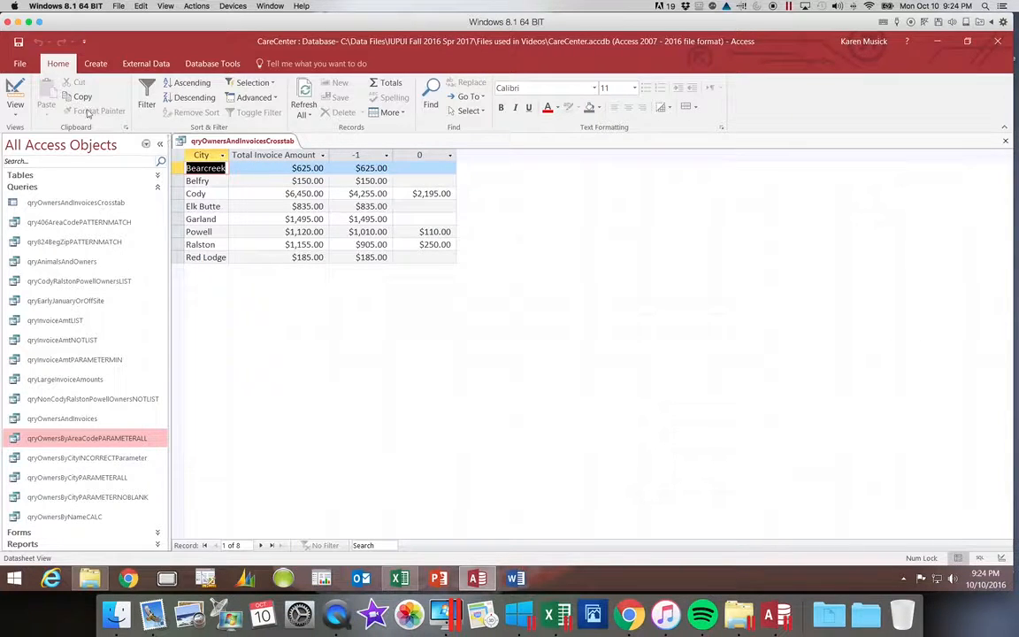
Return to Design View and open the Caption property of the Total Invoice Amount field for editing
left_click(15, 91)
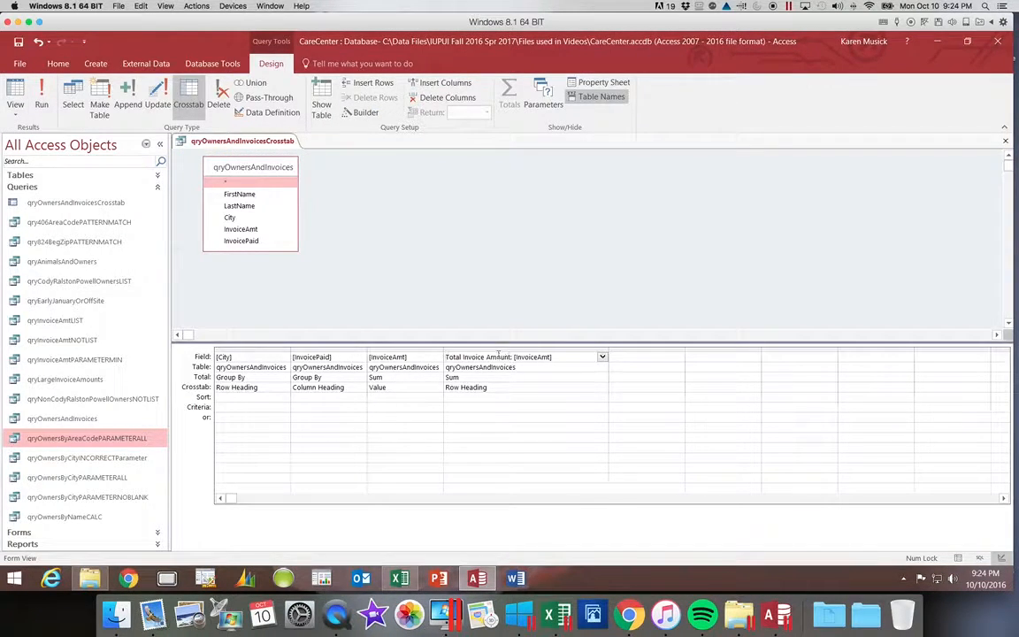
left_click(489, 358)
left_click(605, 83)
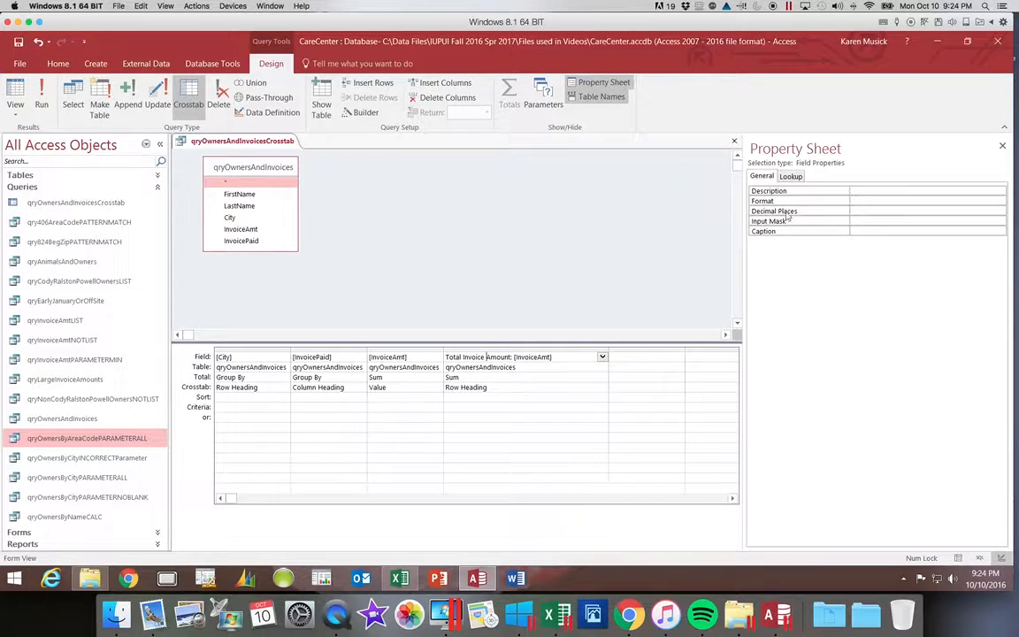
left_click(858, 231)
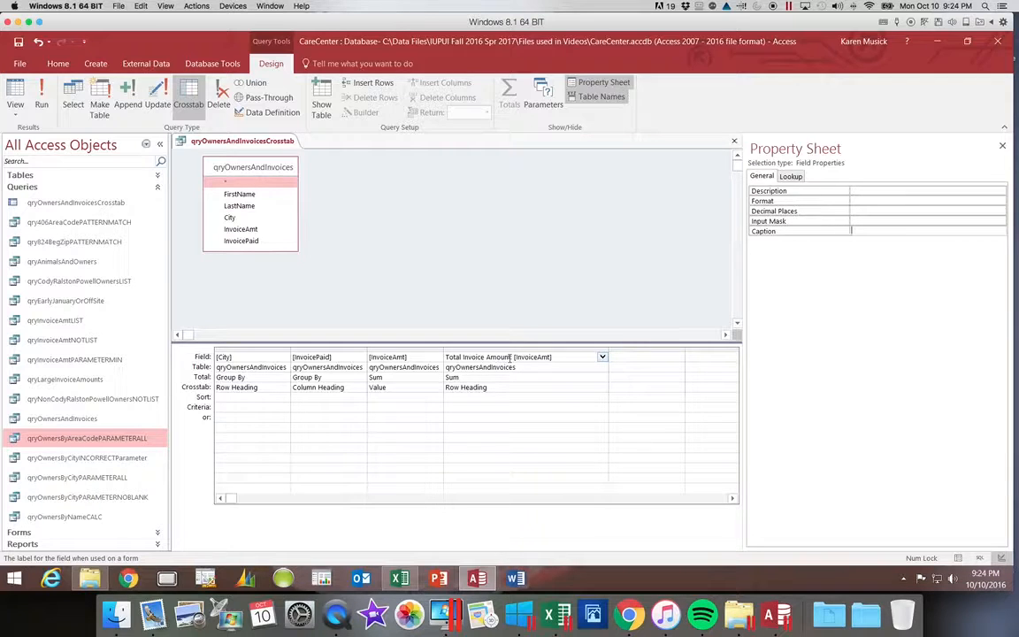
Rename the total field in the design grid back to Total of InvoiceAmt
left_click_drag(511, 357, 447, 358)
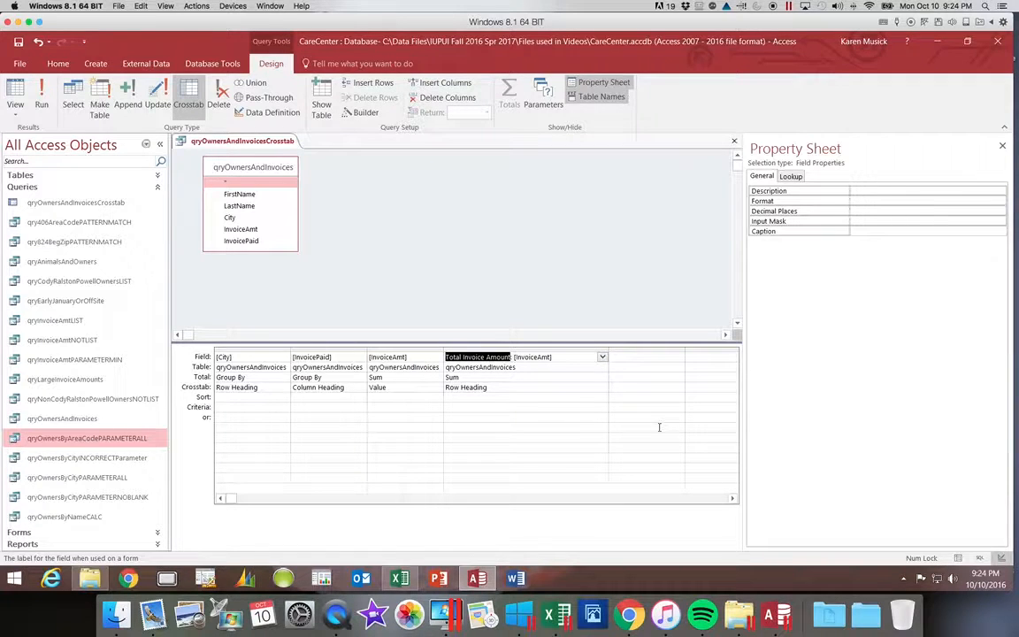
type("Total")
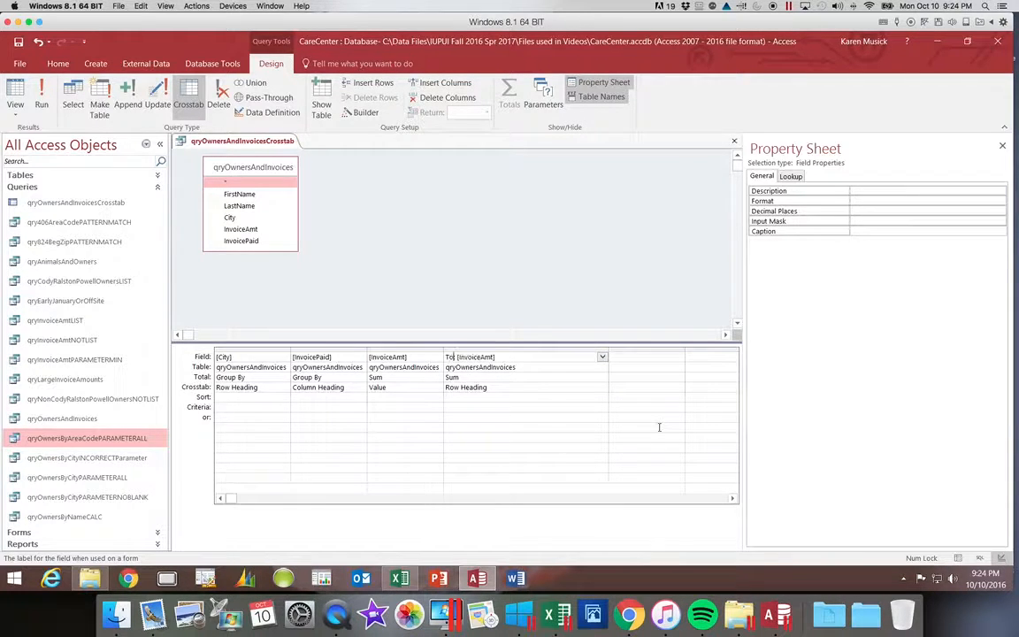
type(" of InvoiceAmt:")
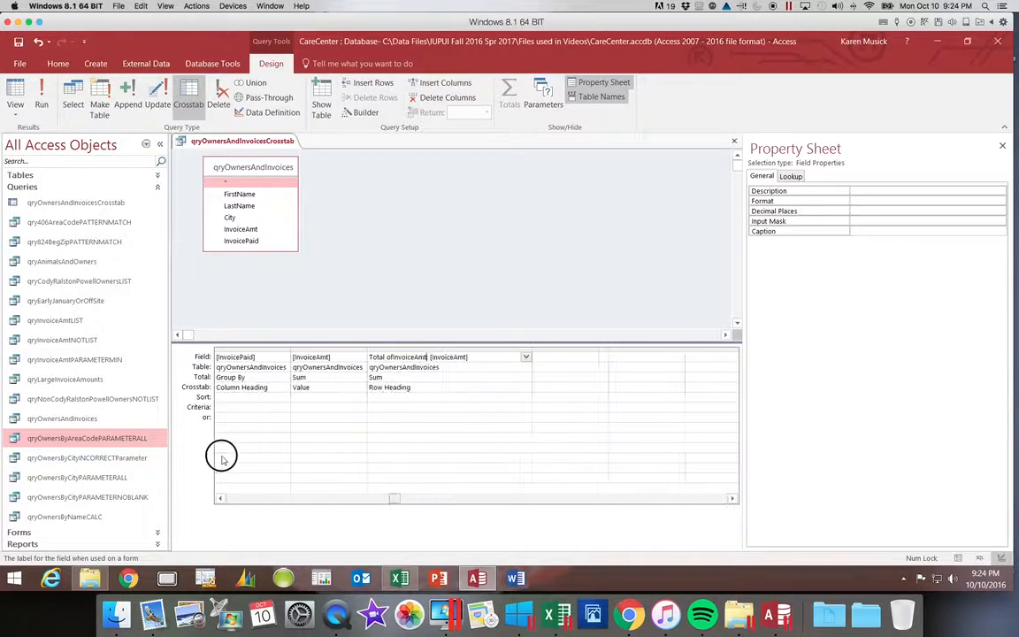
Give the Total of InvoiceAmt field the caption Sum of Invoice Amount, run the query and fit that column's width
left_click(471, 357)
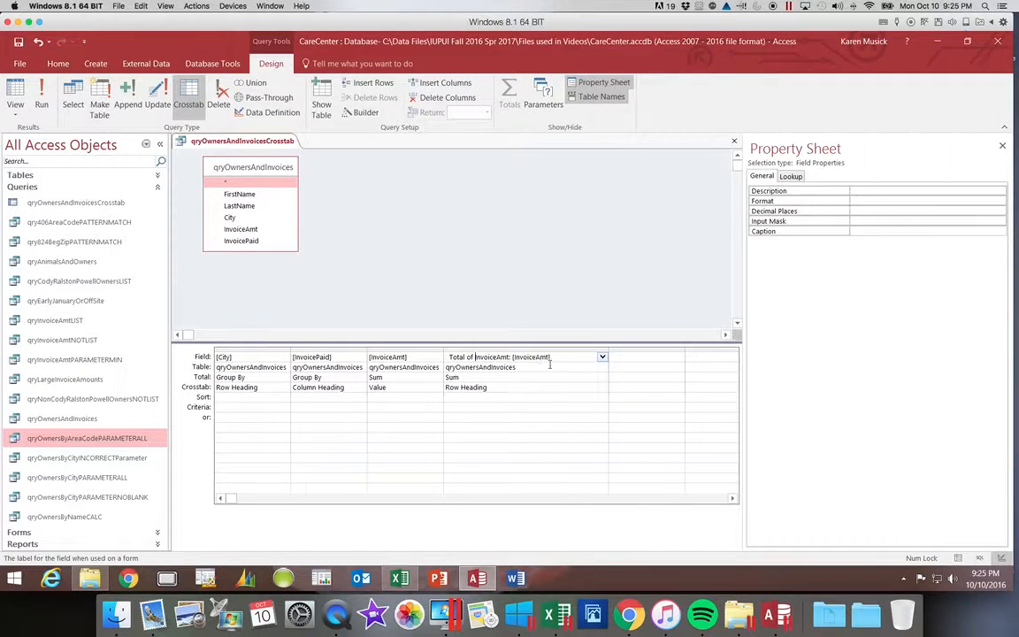
left_click(573, 397)
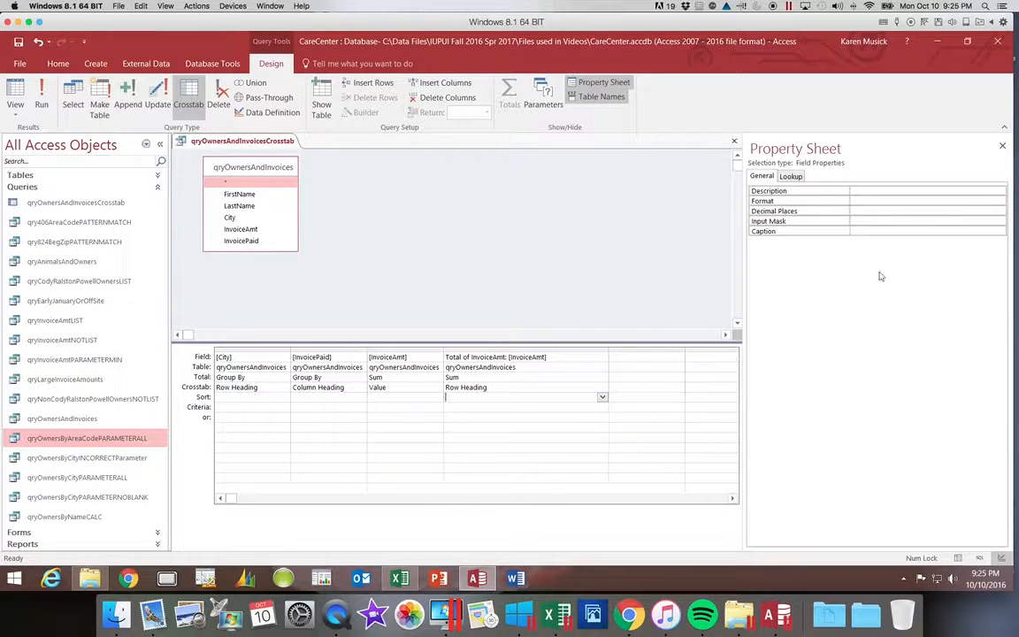
left_click(858, 231)
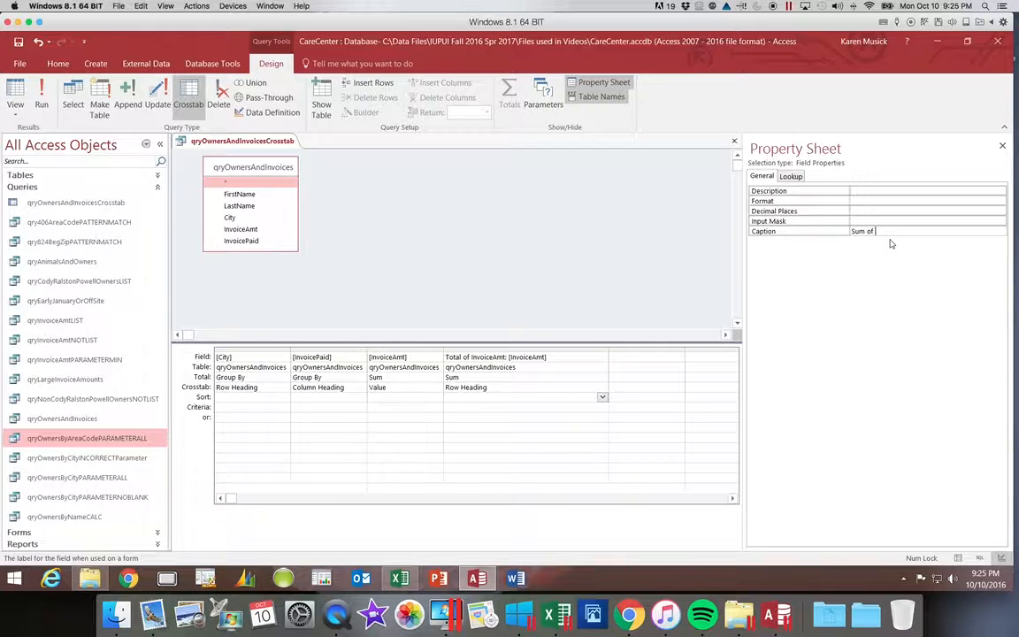
type("oice Amount")
left_click(41, 100)
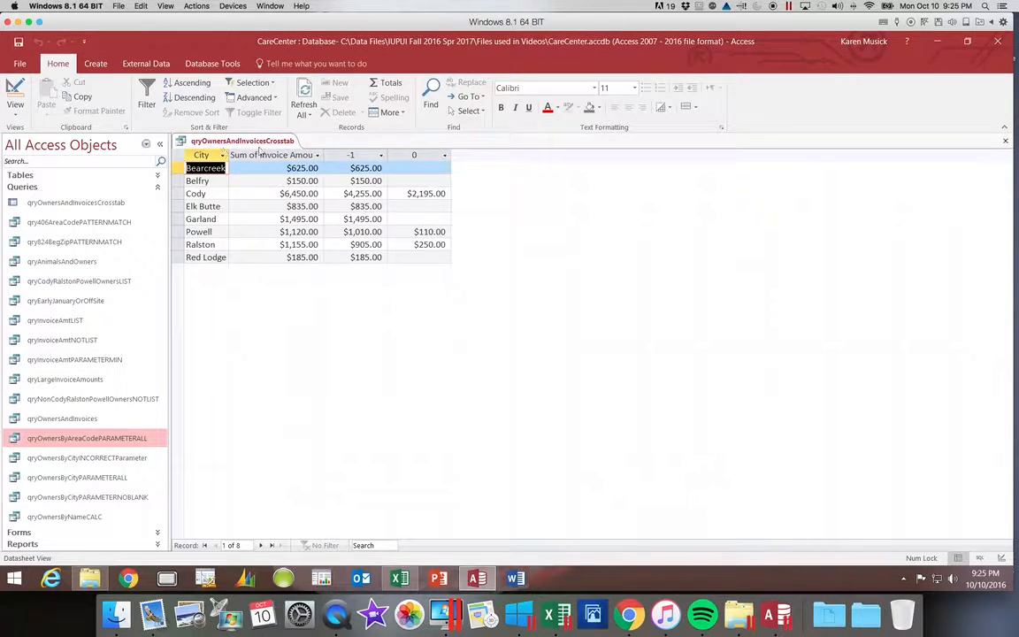
double_click(323, 155)
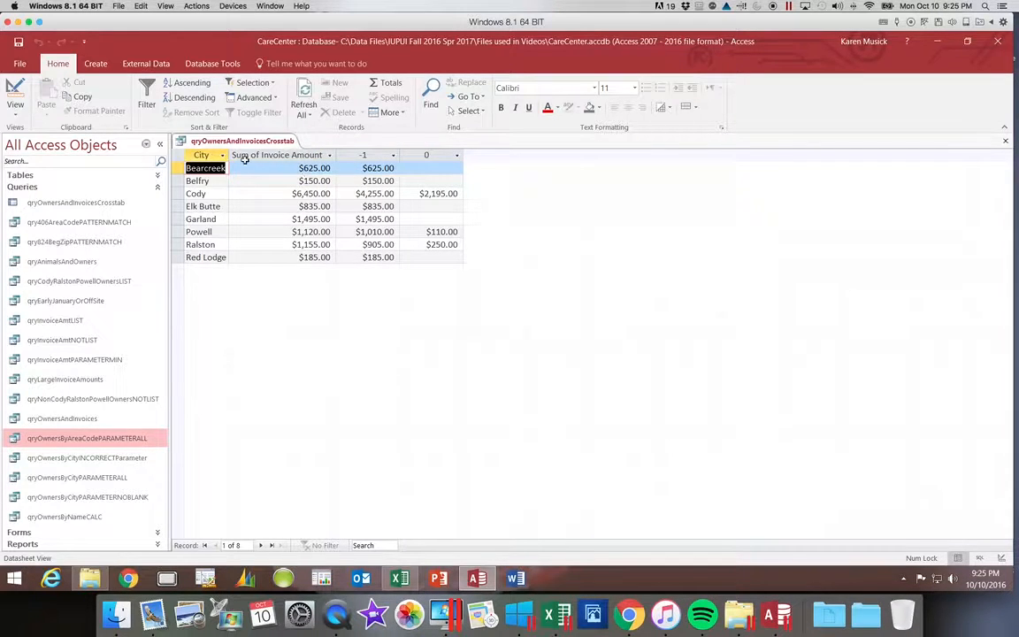
Return to Design View and rename the total field in the design grid to Total Invoice Amount
left_click(15, 101)
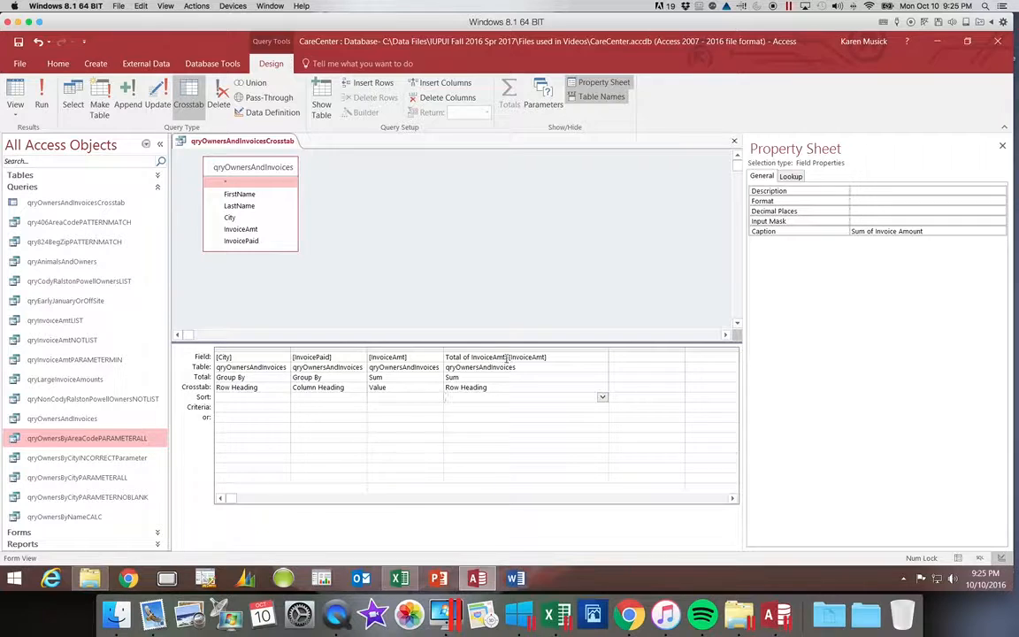
left_click_drag(506, 357, 440, 358)
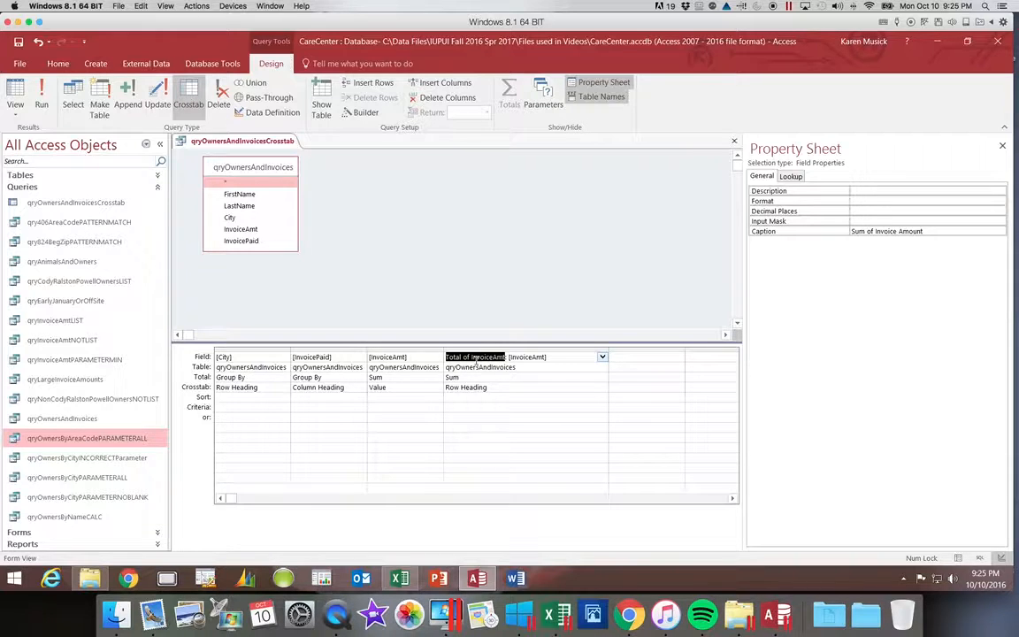
type("Total Invoice")
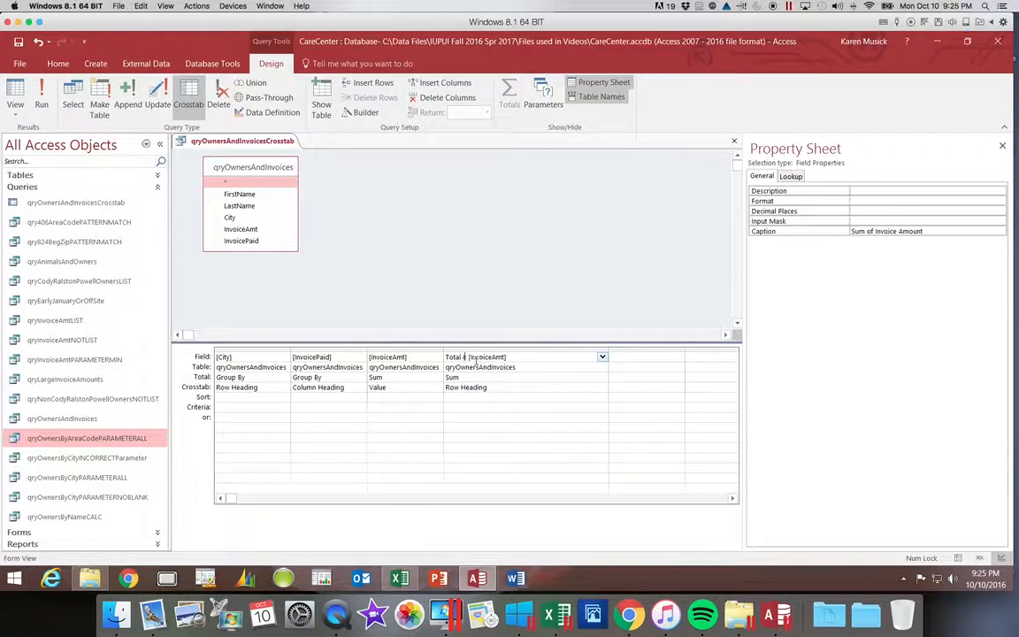
type(" Amount:")
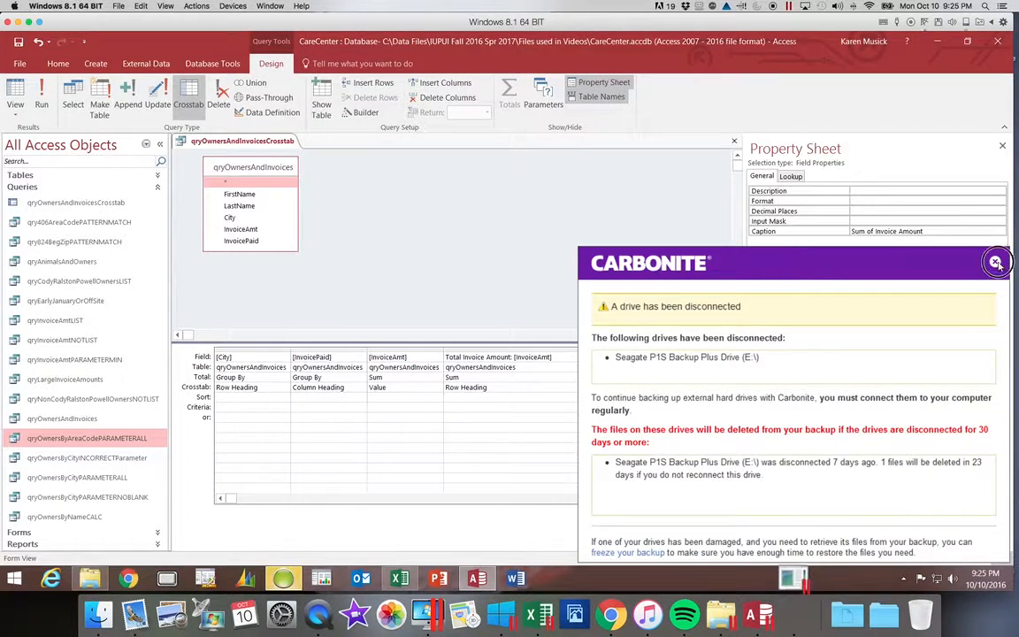
Clear the Caption property of the Total Invoice Amount field and close the Property Sheet
left_click(925, 232)
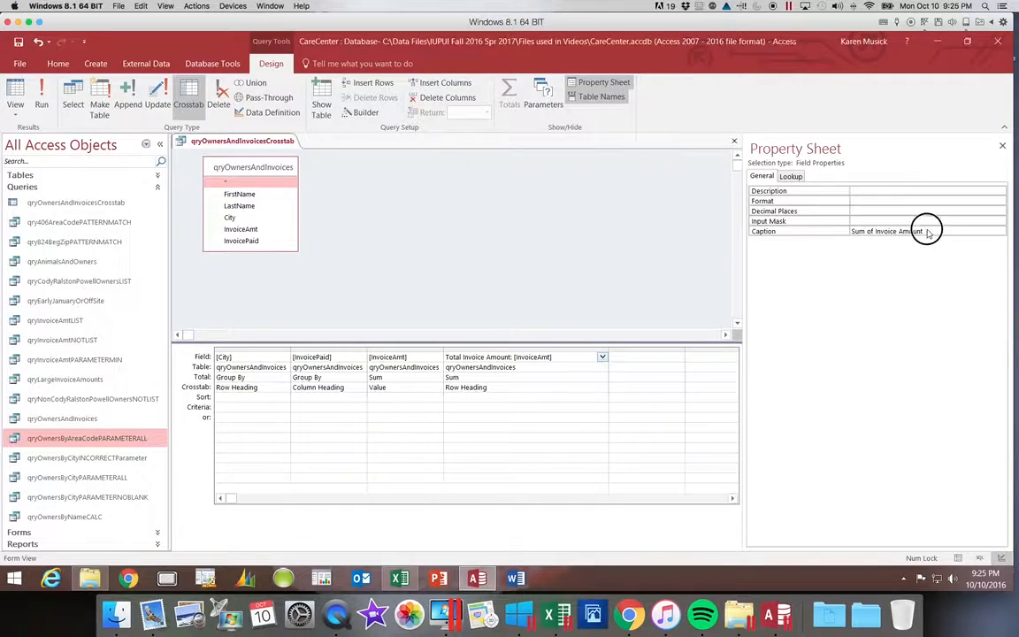
left_click_drag(924, 232, 848, 231)
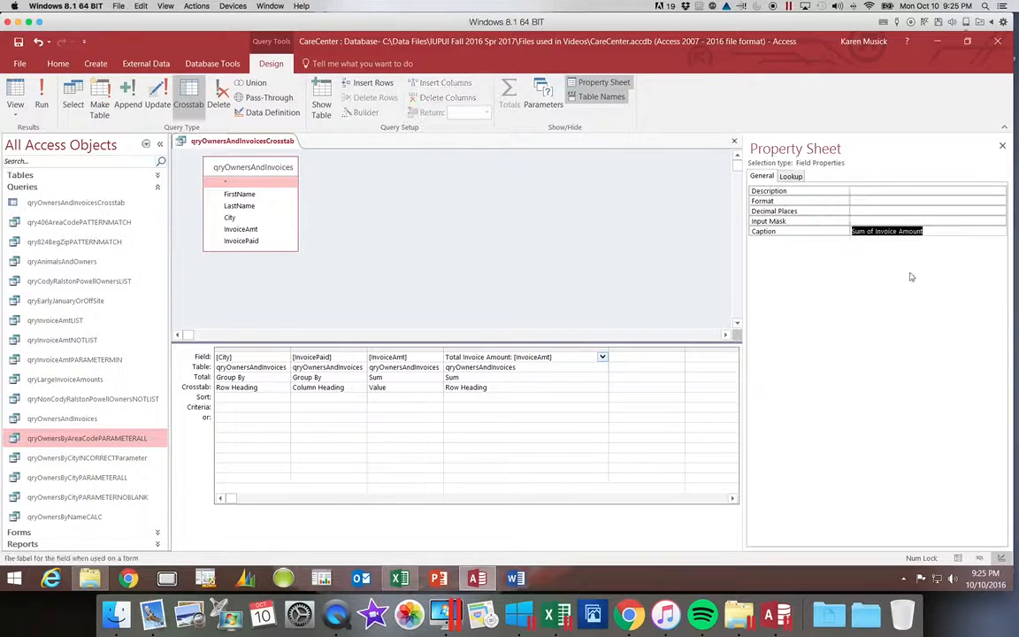
key("Delete")
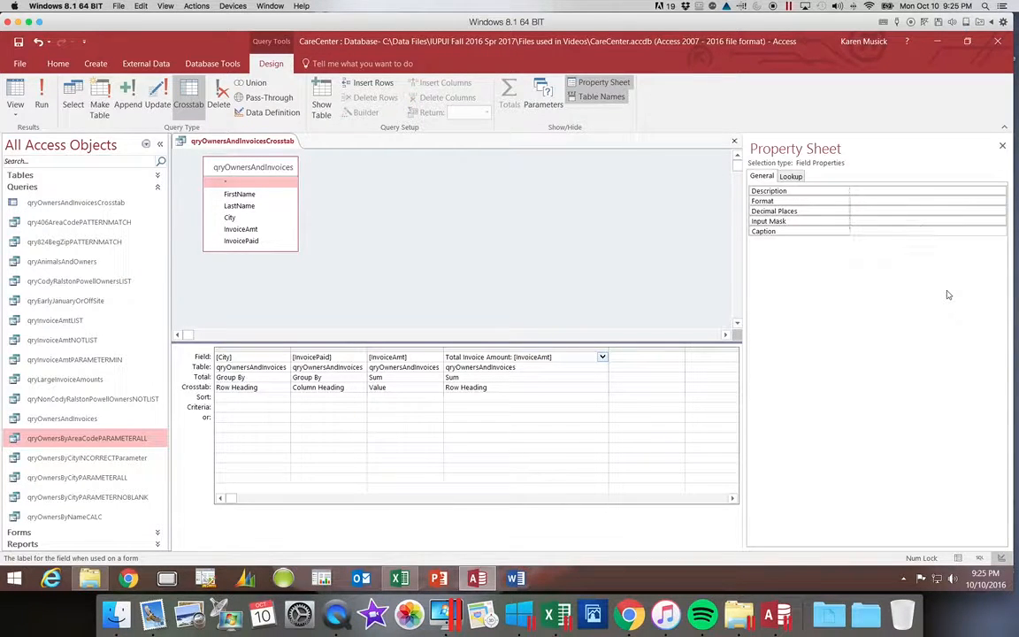
left_click(1003, 146)
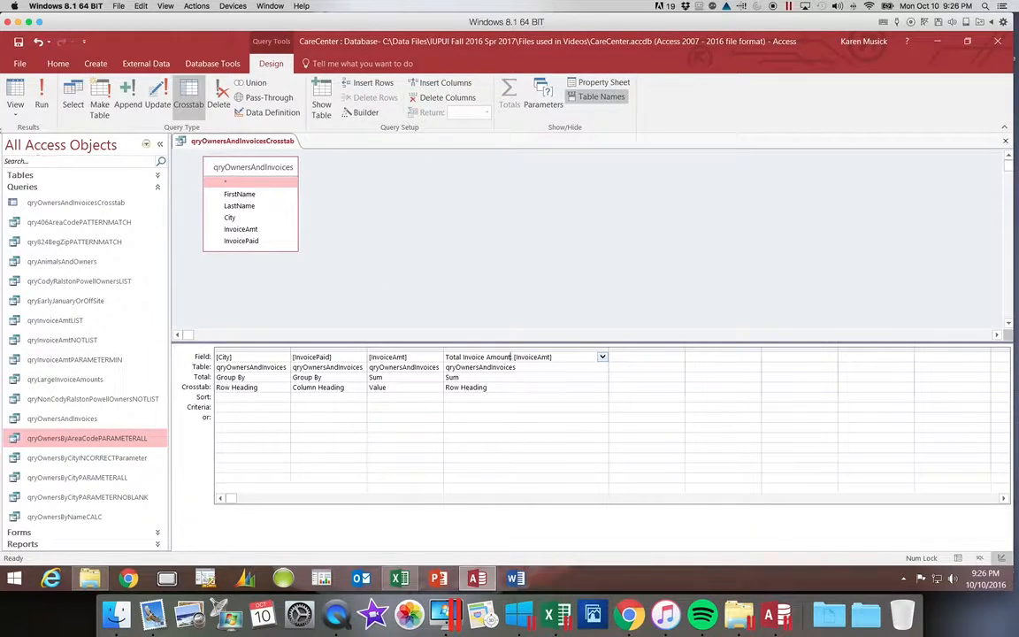
Run and save the crosstab query, and switch it back to Design View
left_click(49, 91)
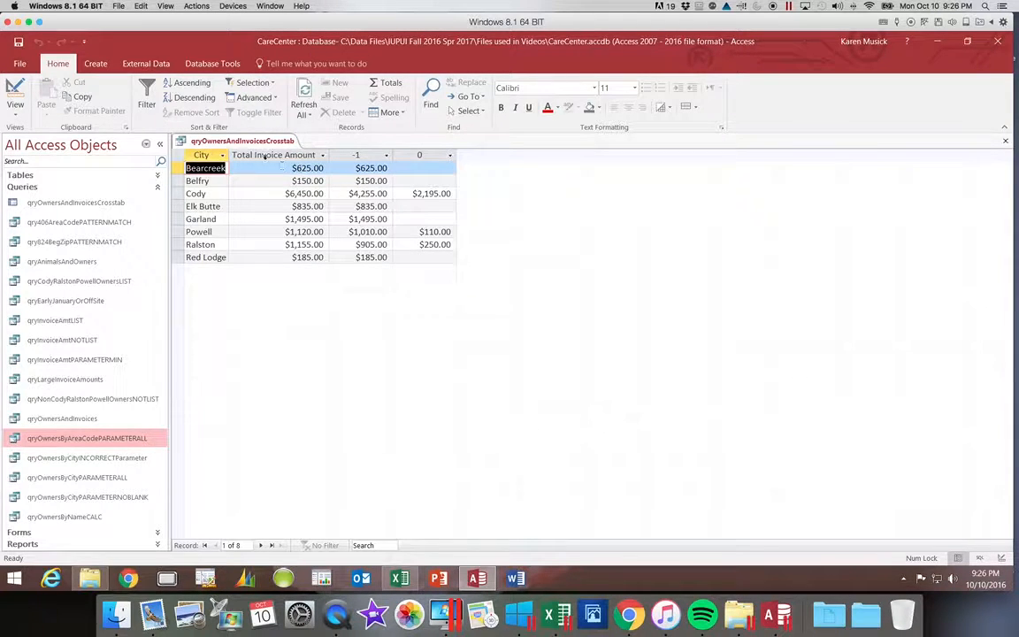
left_click(19, 42)
left_click(22, 111)
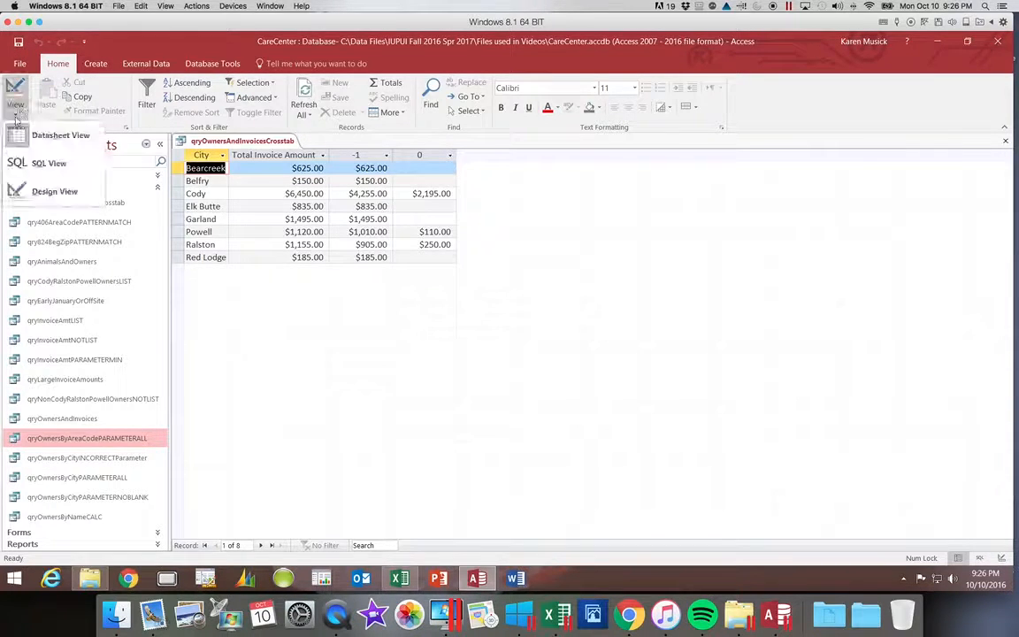
left_click(23, 191)
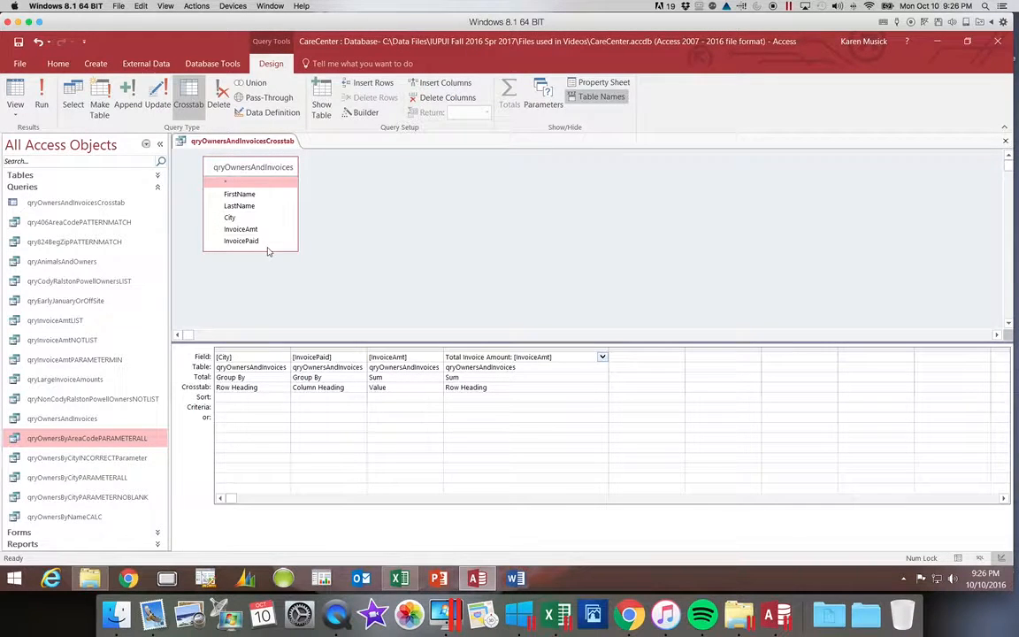
Replace the InvoicePaid column heading field with the expression IIF(InvoicePaid,"Paid","Unpaid") using the Zoom window
left_click(294, 357)
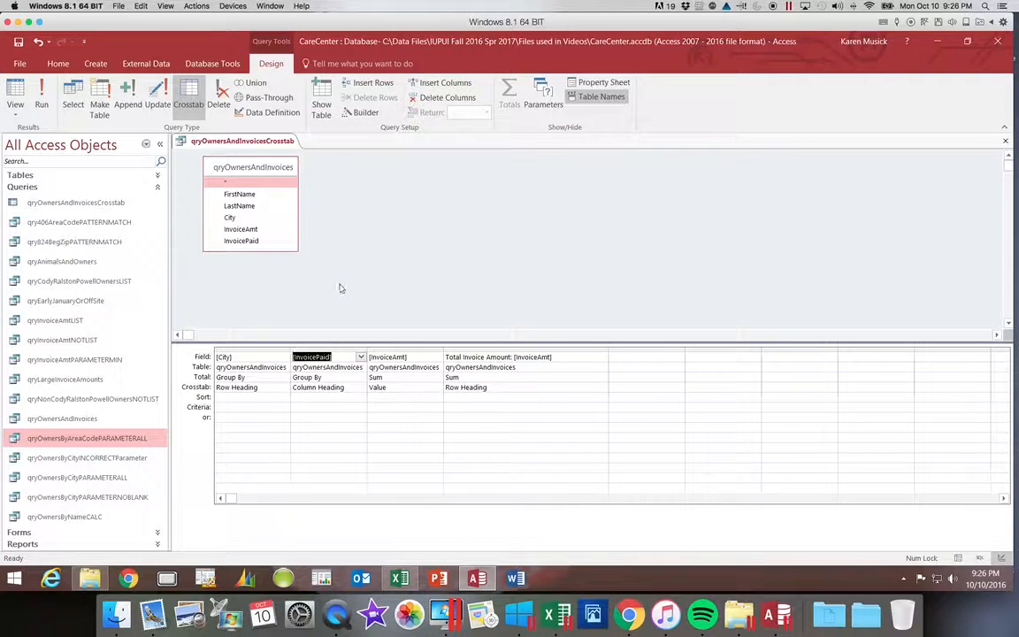
right_click(338, 359)
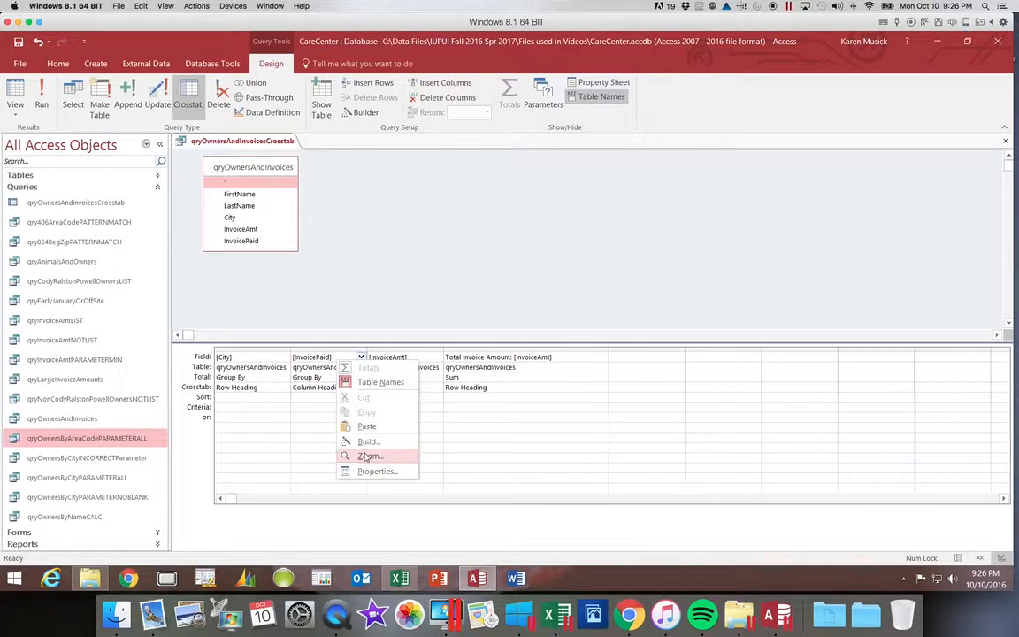
left_click(367, 455)
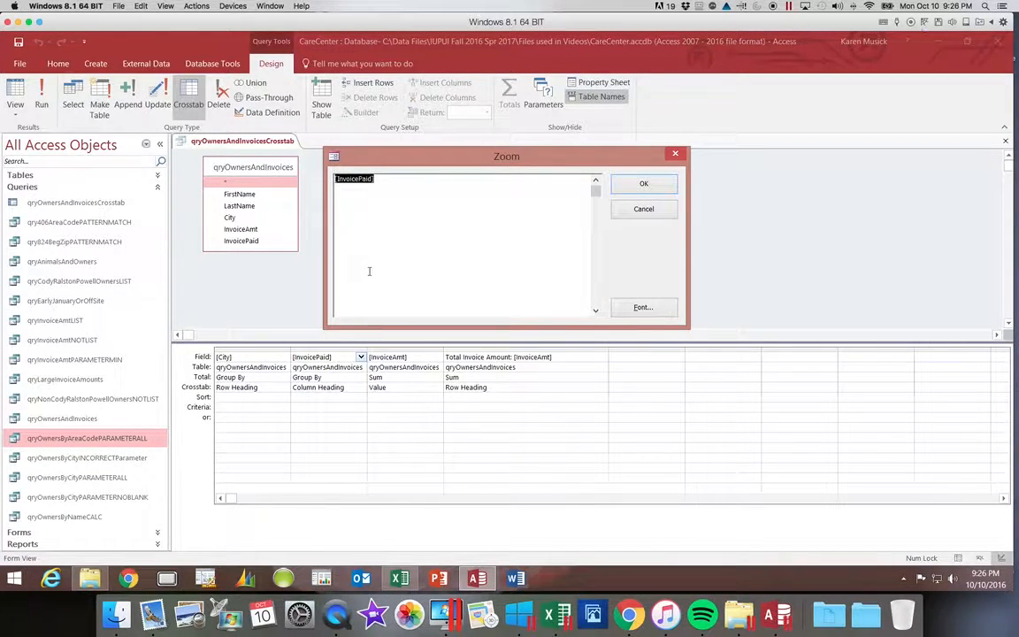
left_click(341, 178)
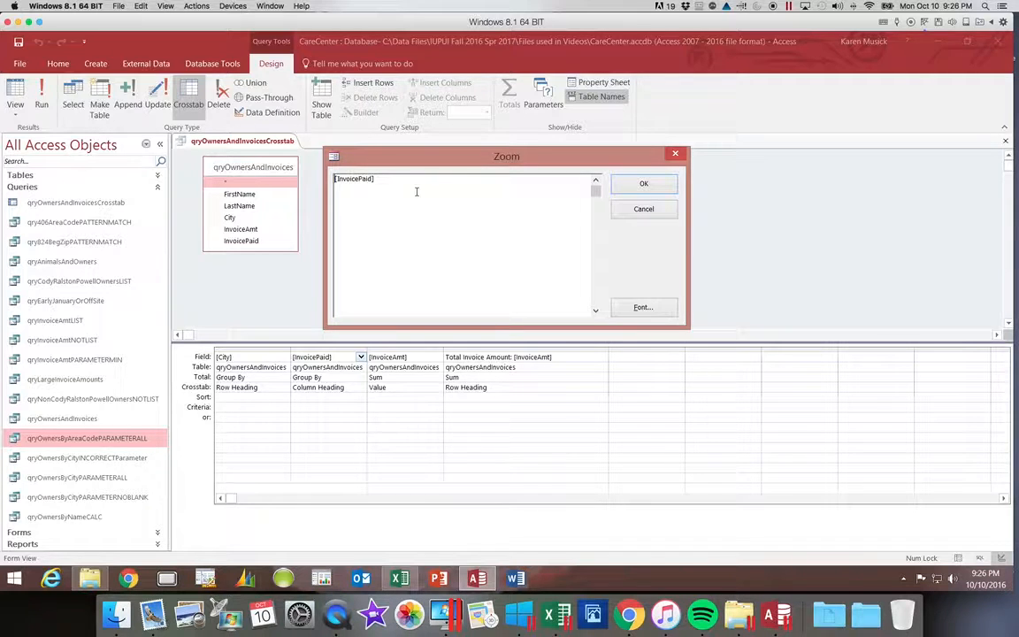
left_click_drag(372, 177, 308, 184)
type("IIF(InvoicePaid,")
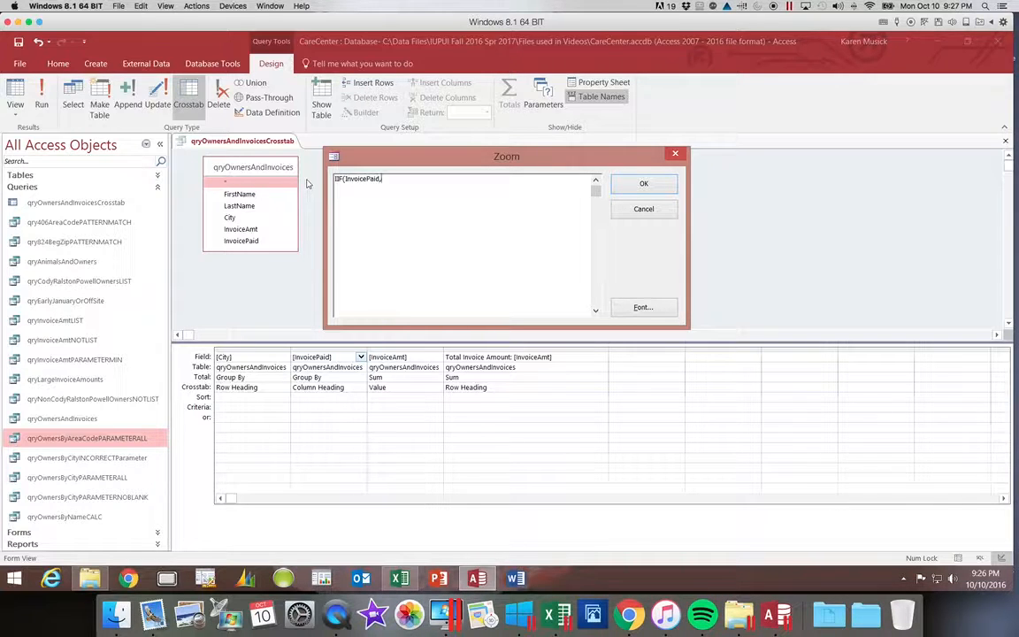
type("\"Paid\",\"Unpaid")
left_click(643, 184)
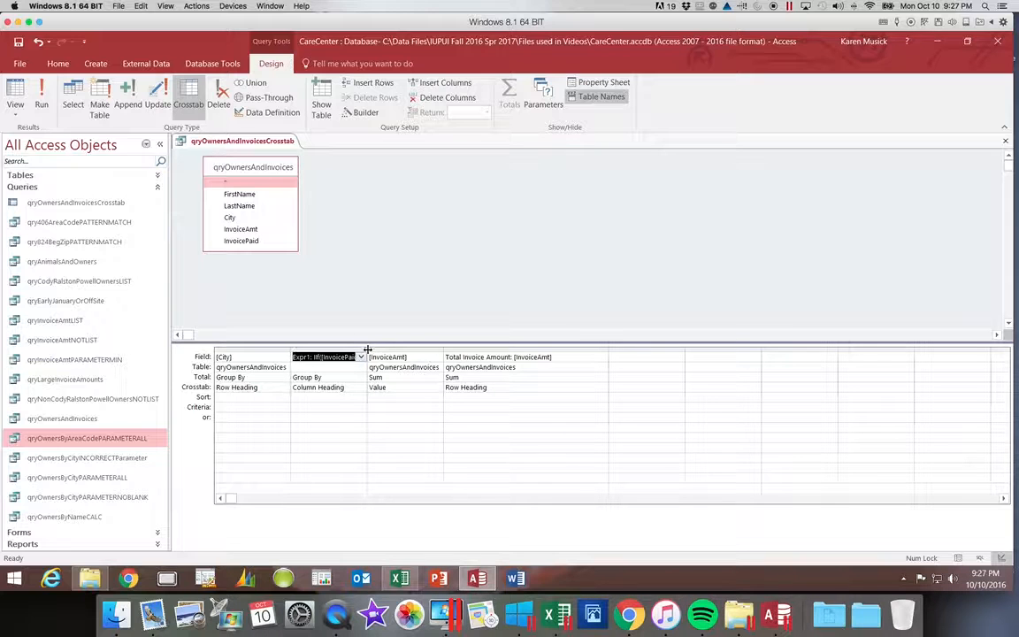
Widen the IIf expression's column in the design grid to show it fully, and run and close the crosstab query
left_click_drag(367, 350, 400, 351)
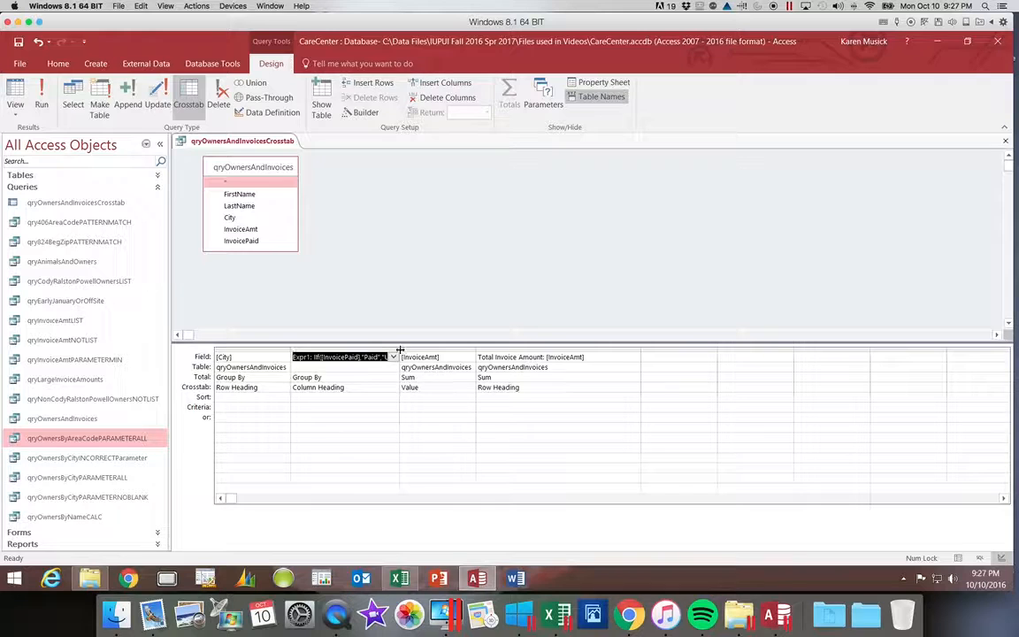
left_click_drag(400, 348, 452, 347)
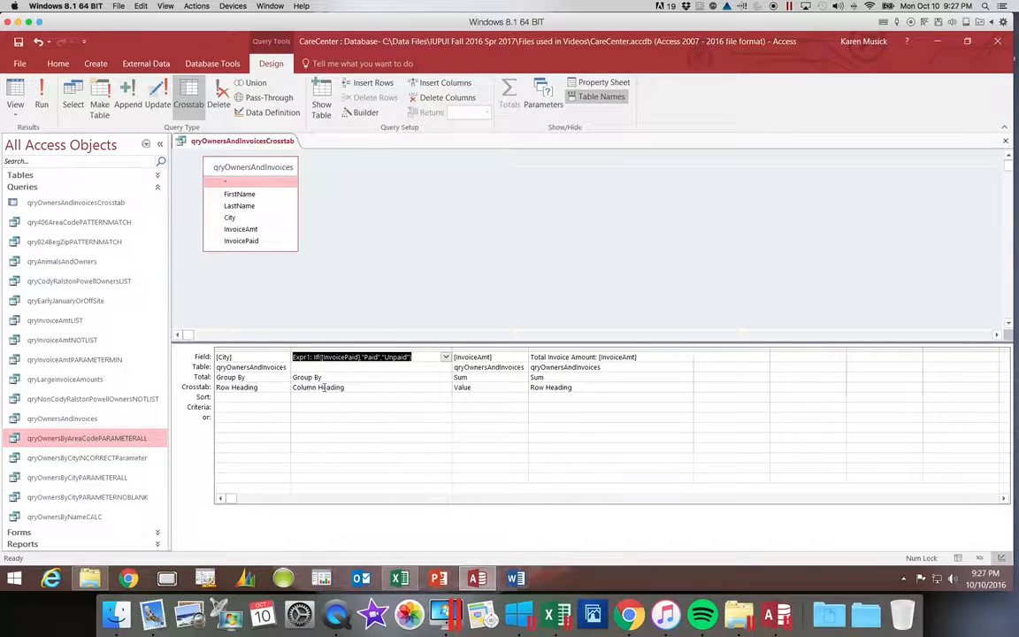
left_click(47, 98)
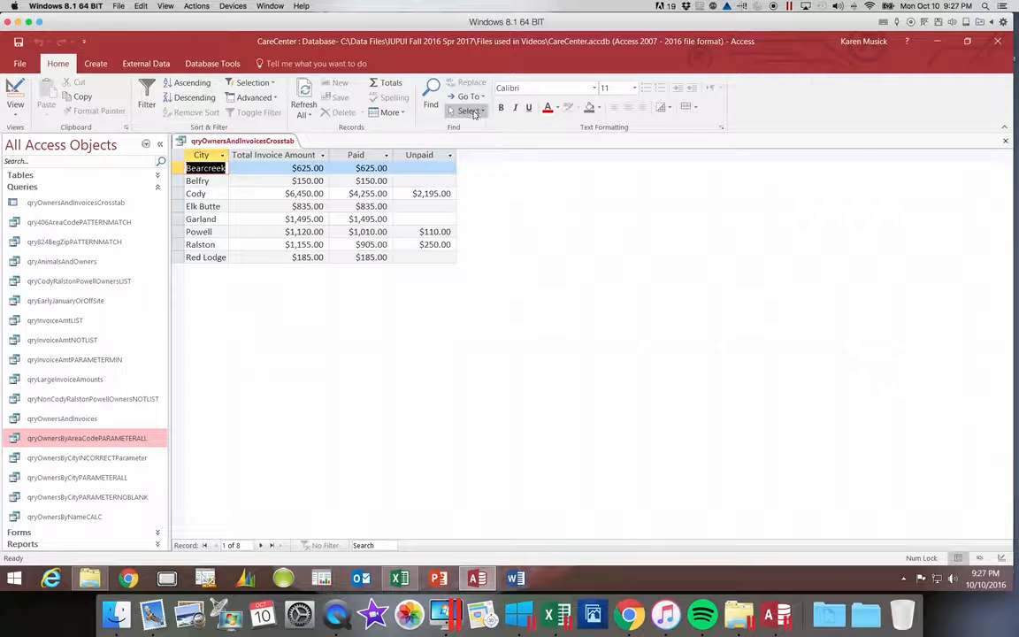
left_click(1006, 143)
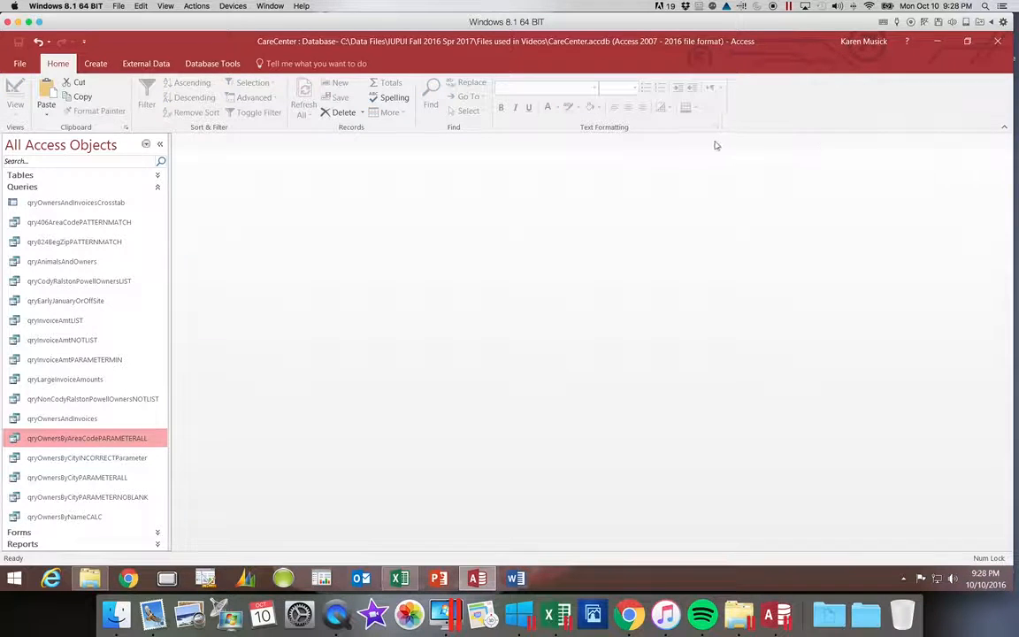